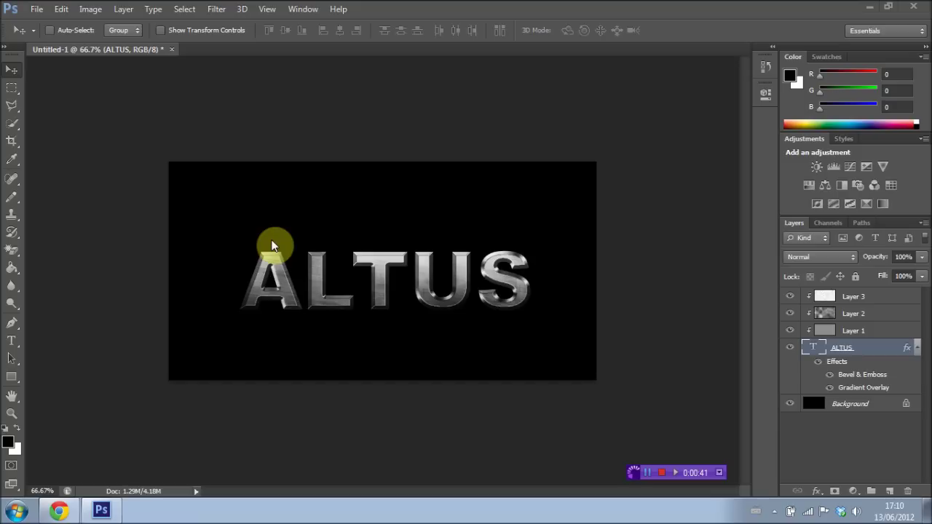
Create a new 1200 × 600 px document and fill its background with black.
{"action": "left_click", "coordinate": [35, 9]}
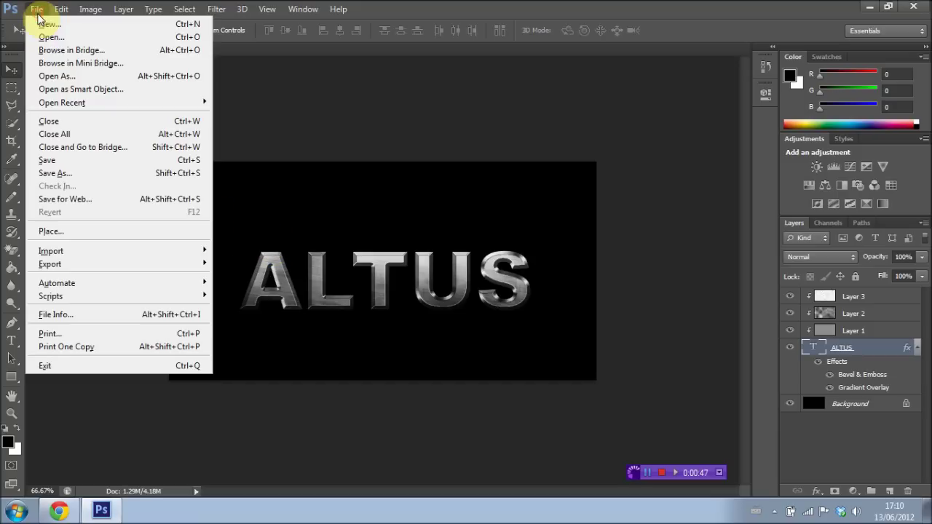
{"action": "left_click", "coordinate": [44, 26]}
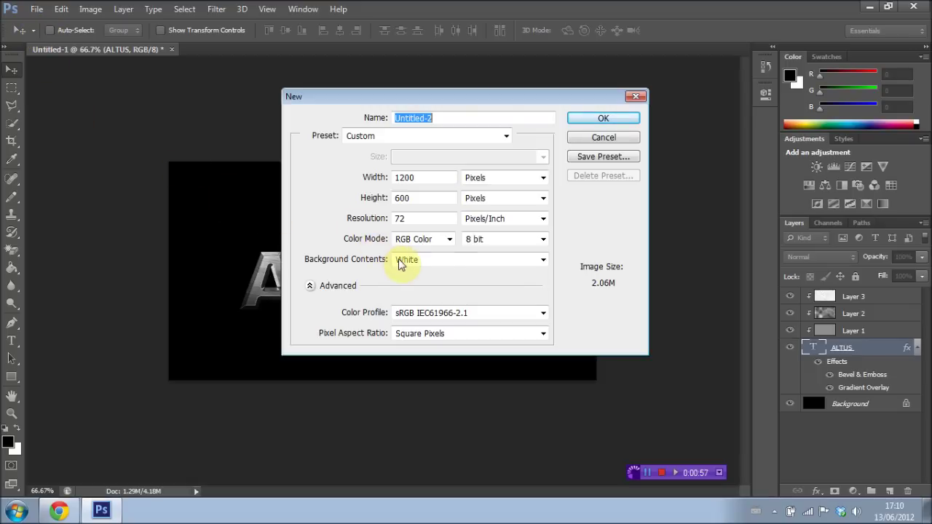
{"action": "left_click", "coordinate": [587, 117]}
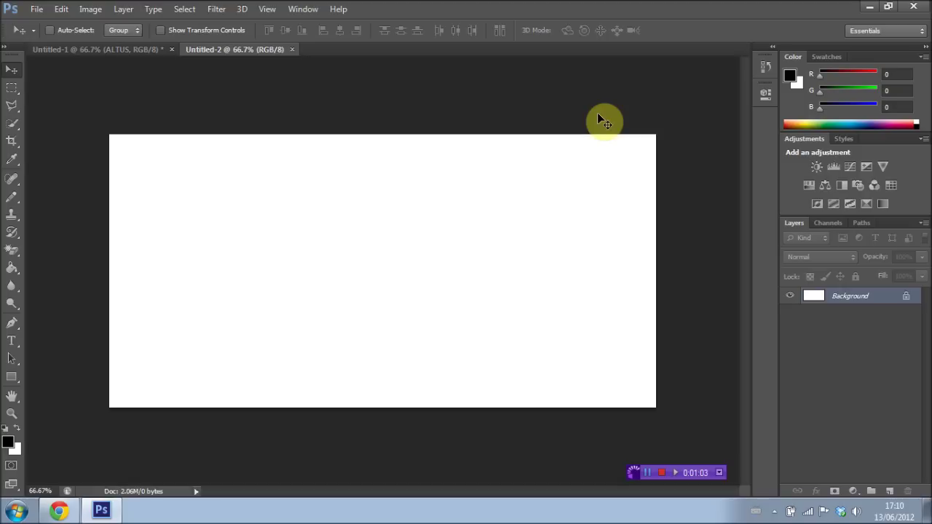
{"action": "left_click", "coordinate": [12, 267]}
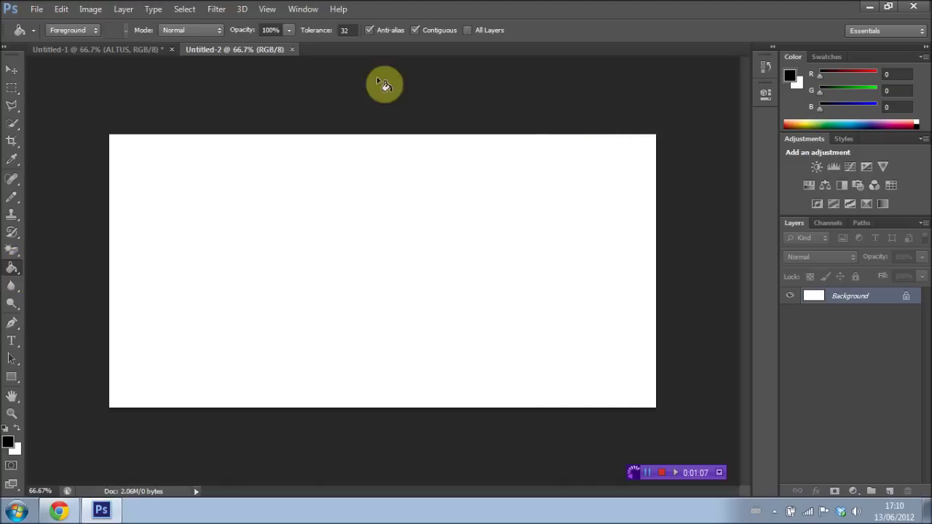
{"action": "left_click", "coordinate": [195, 335]}
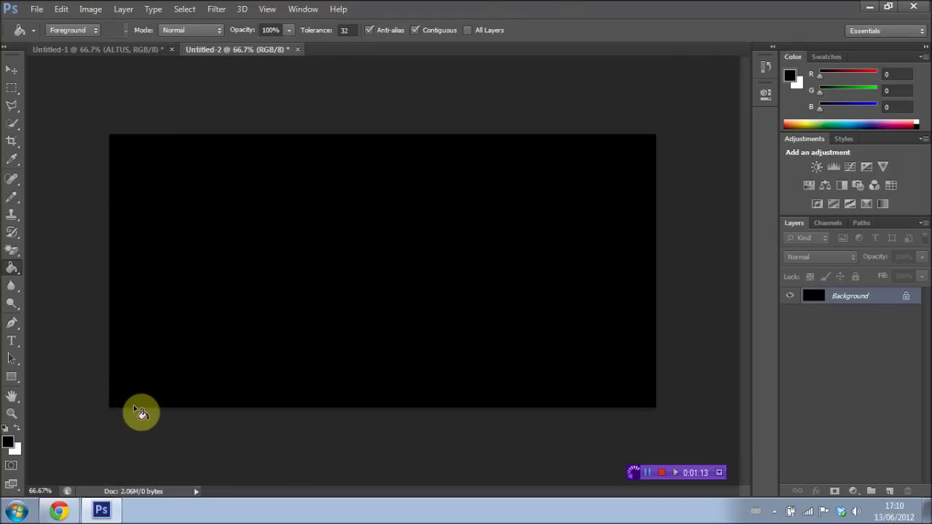
Add a new empty Layer 1 above the black background.
{"action": "left_click", "coordinate": [124, 10]}
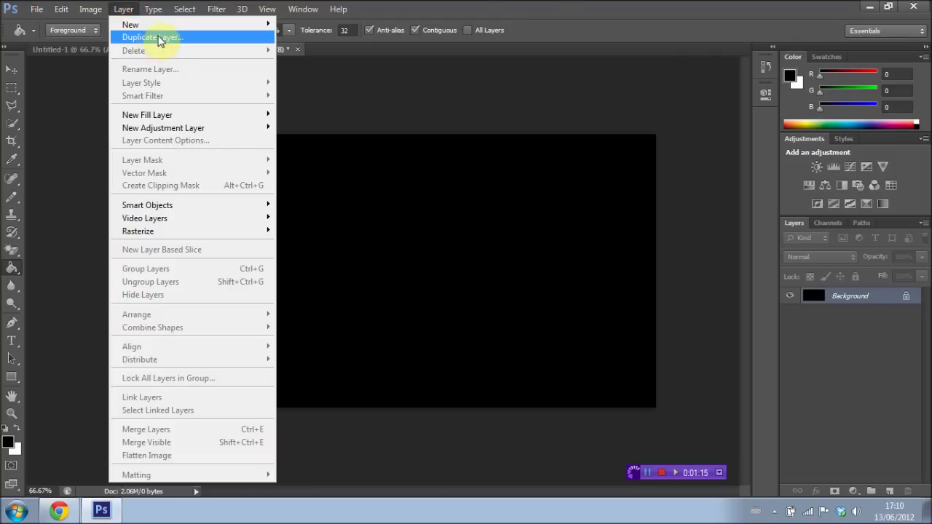
{"action": "mouse_move", "coordinate": [167, 24]}
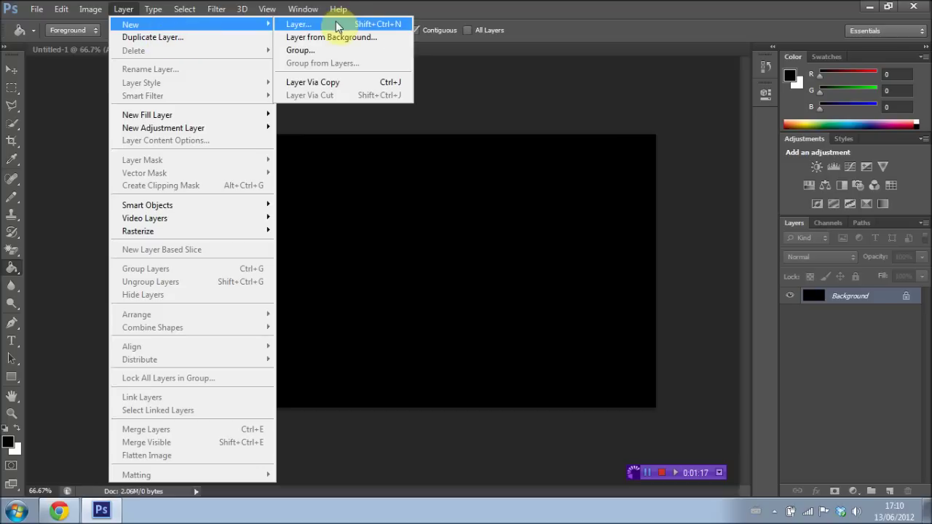
{"action": "left_click", "coordinate": [337, 25]}
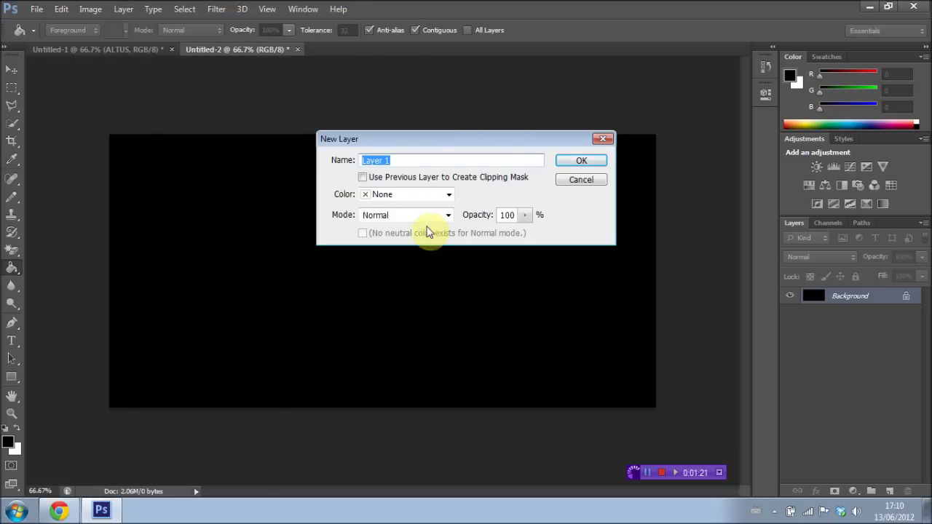
{"action": "left_click", "coordinate": [596, 161]}
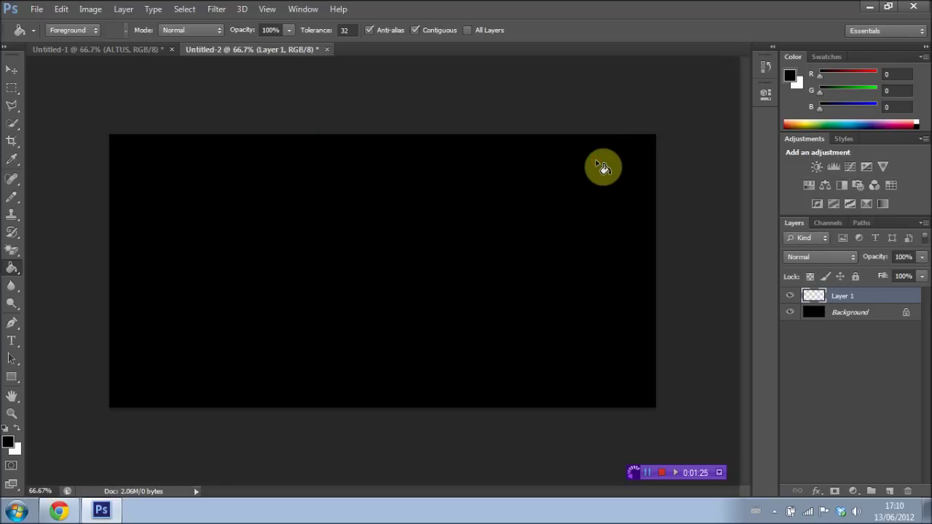
Fill Layer 1 with grey RGB 170, then set the foreground colour to black.
{"action": "left_click", "coordinate": [8, 446]}
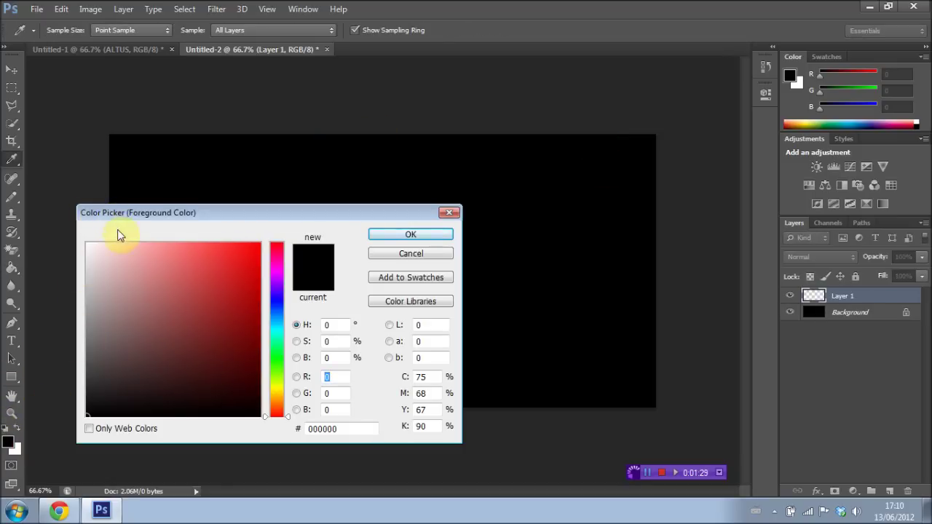
{"action": "left_click", "coordinate": [89, 281]}
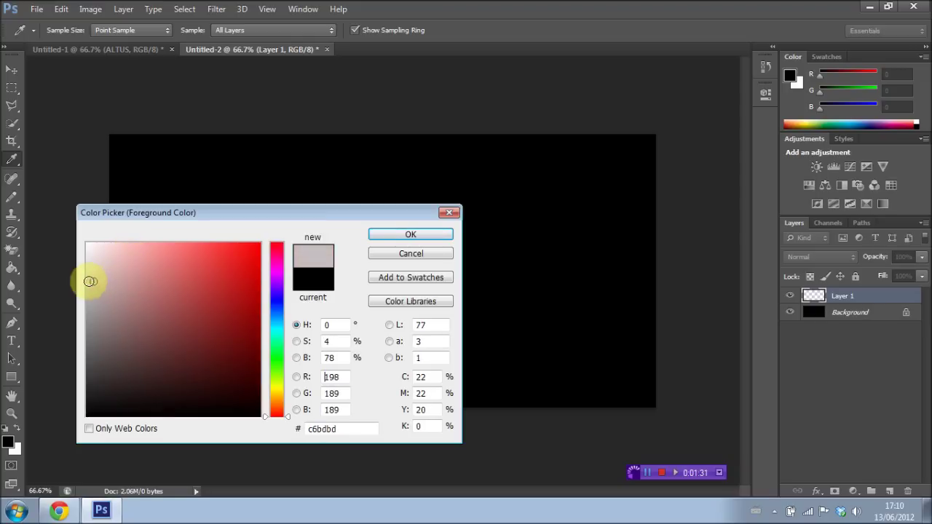
{"action": "left_click_drag", "start_coordinate": [89, 281], "coordinate": [79, 298]}
{"action": "left_click", "coordinate": [406, 236]}
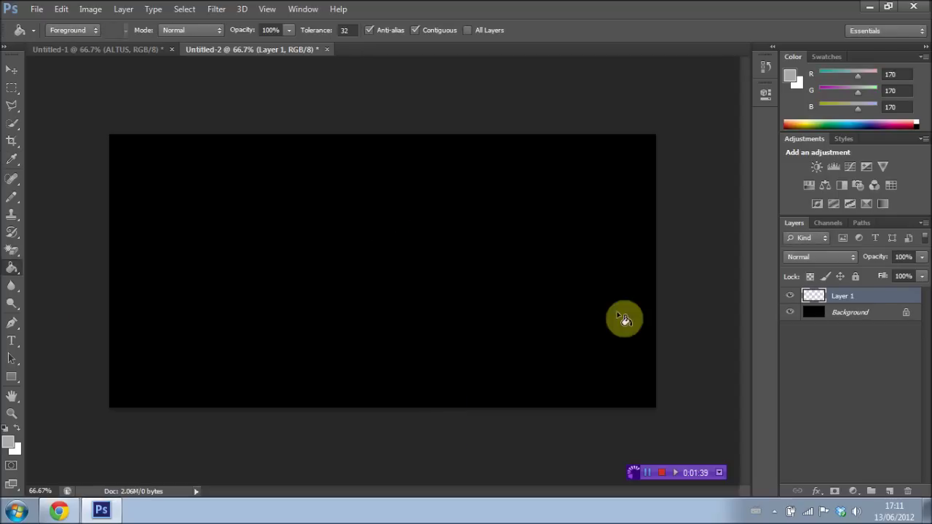
{"action": "left_click", "coordinate": [260, 278]}
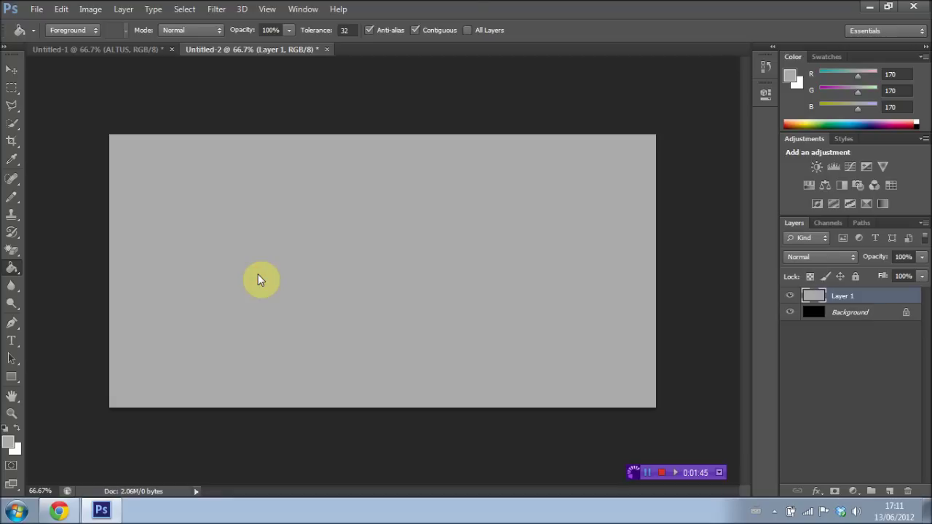
{"action": "left_click", "coordinate": [9, 442]}
{"action": "mouse_move", "coordinate": [137, 349]}
{"action": "left_mouse_down"}
{"action": "mouse_move", "coordinate": [64, 350]}
{"action": "mouse_move", "coordinate": [51, 419]}
{"action": "left_mouse_up"}
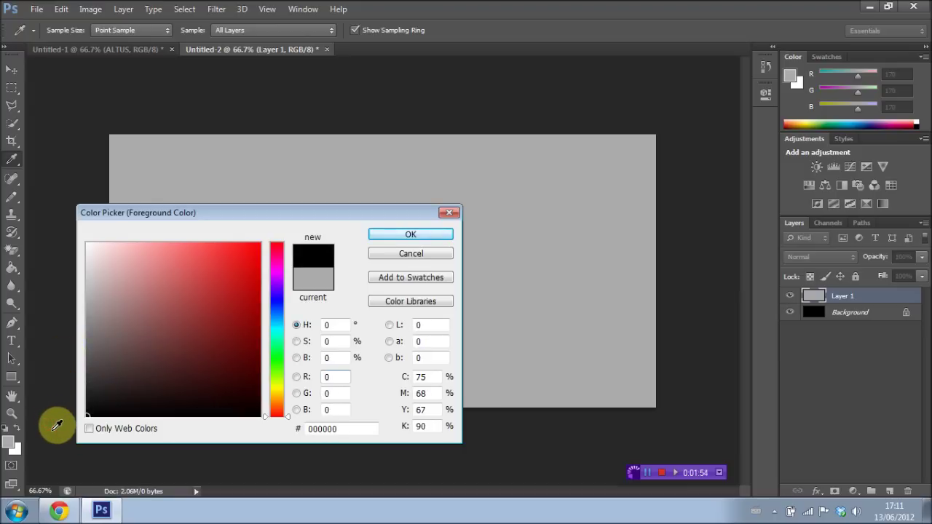
Keep black as foreground and add 150% monochromatic Gaussian noise to Layer 1.
{"action": "left_click", "coordinate": [409, 235]}
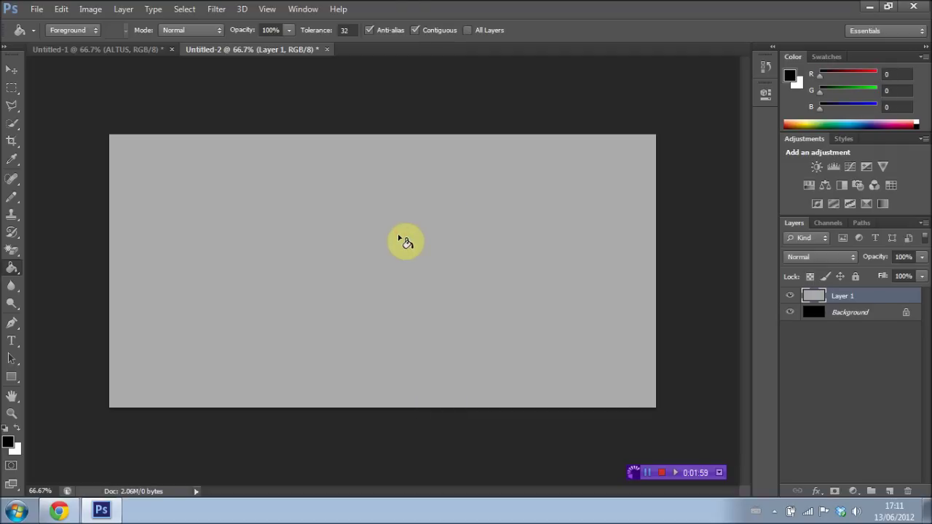
{"action": "left_click", "coordinate": [218, 10]}
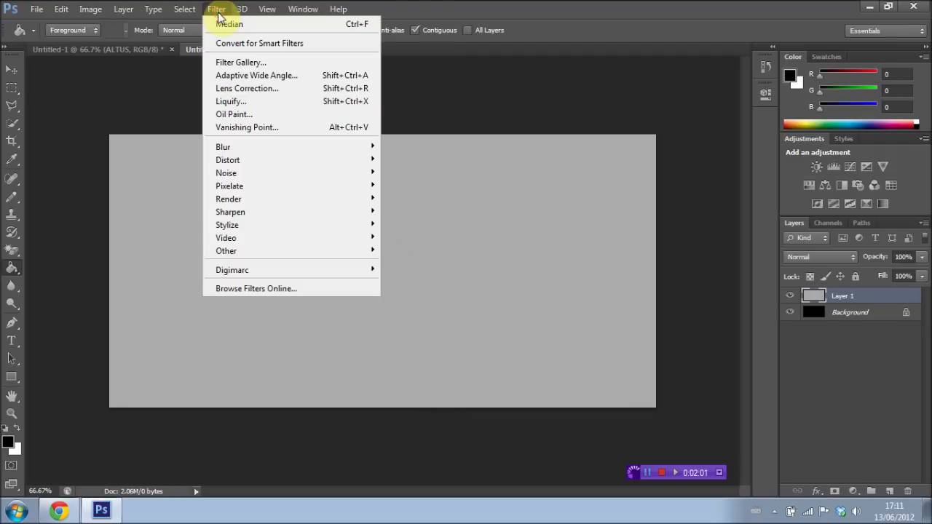
{"action": "mouse_move", "coordinate": [255, 173]}
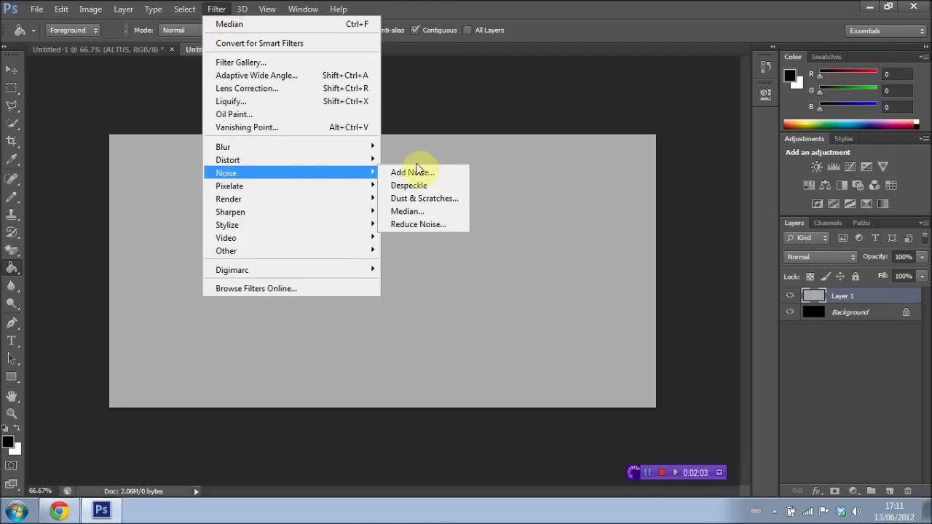
{"action": "left_click", "coordinate": [412, 171]}
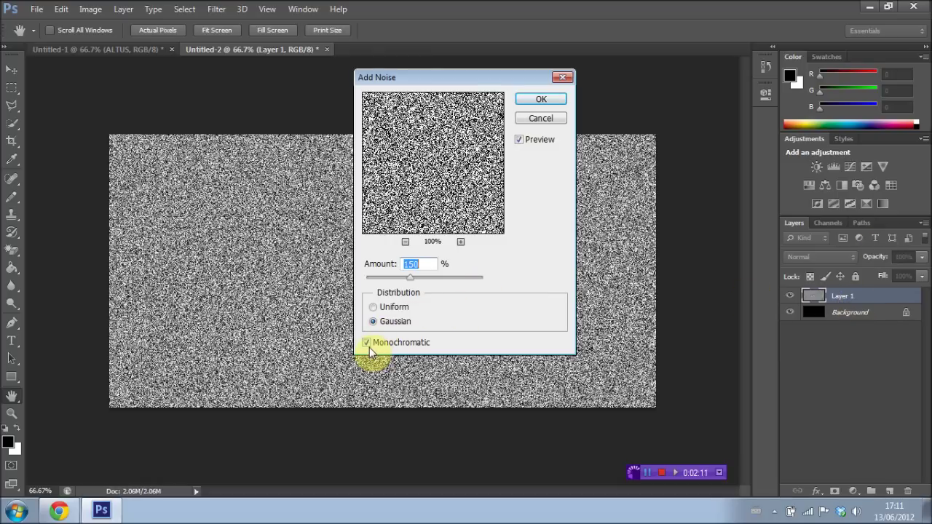
{"action": "left_click", "coordinate": [544, 97]}
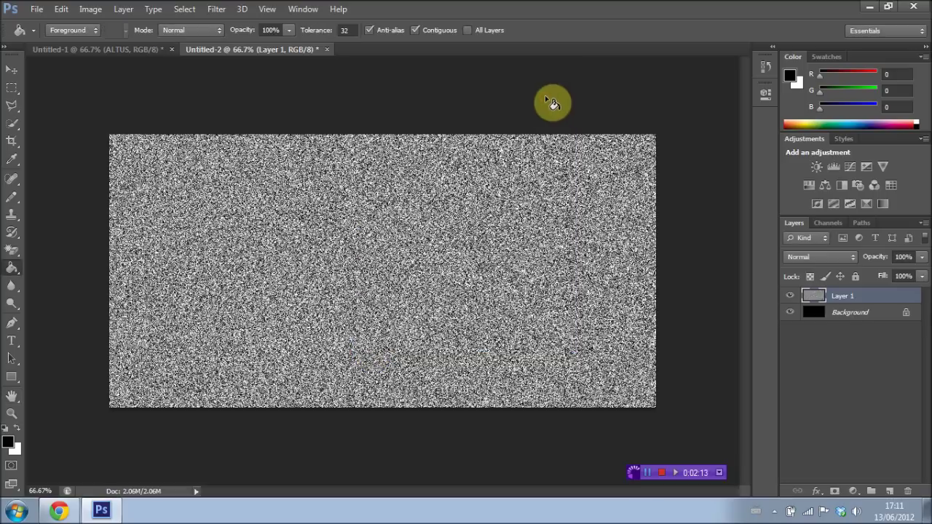
Apply a Motion Blur with -10° angle and 200 px distance to the noise layer.
{"action": "left_click", "coordinate": [224, 7]}
{"action": "mouse_move", "coordinate": [302, 151]}
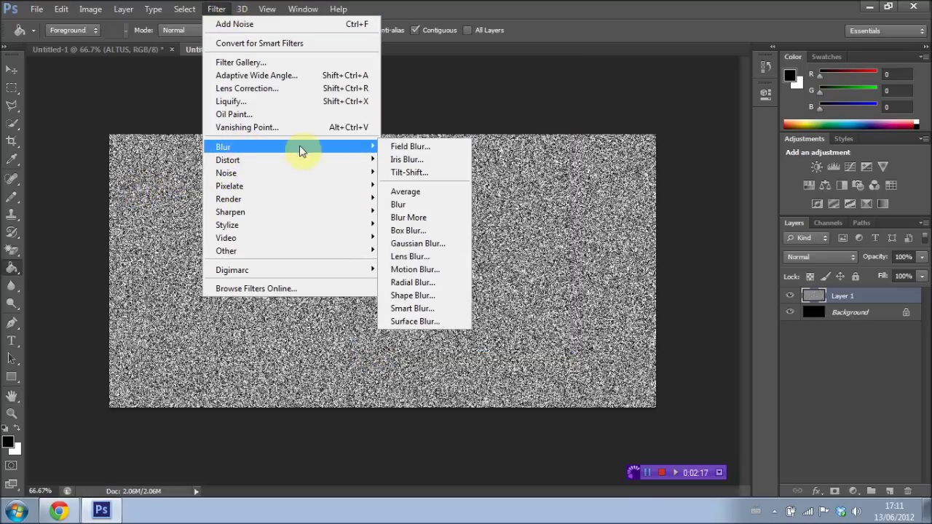
{"action": "left_click", "coordinate": [427, 273]}
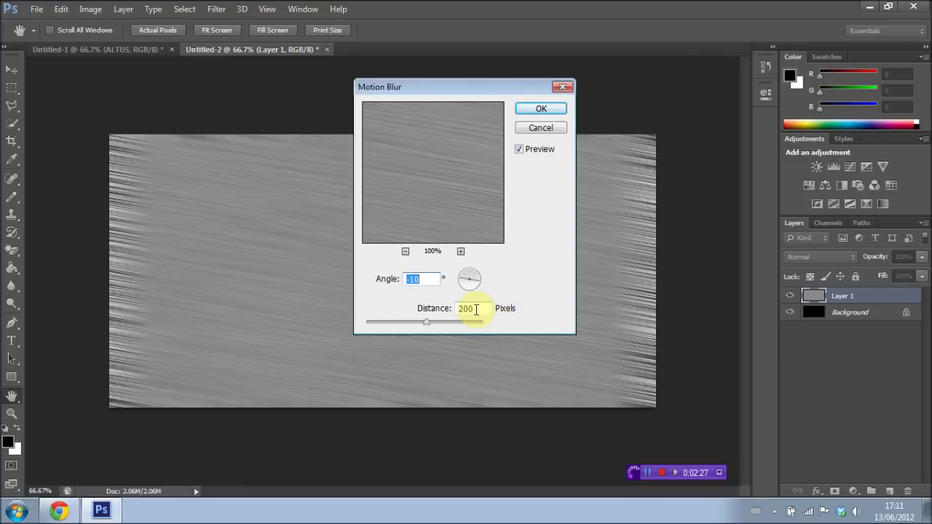
{"action": "left_click", "coordinate": [545, 109]}
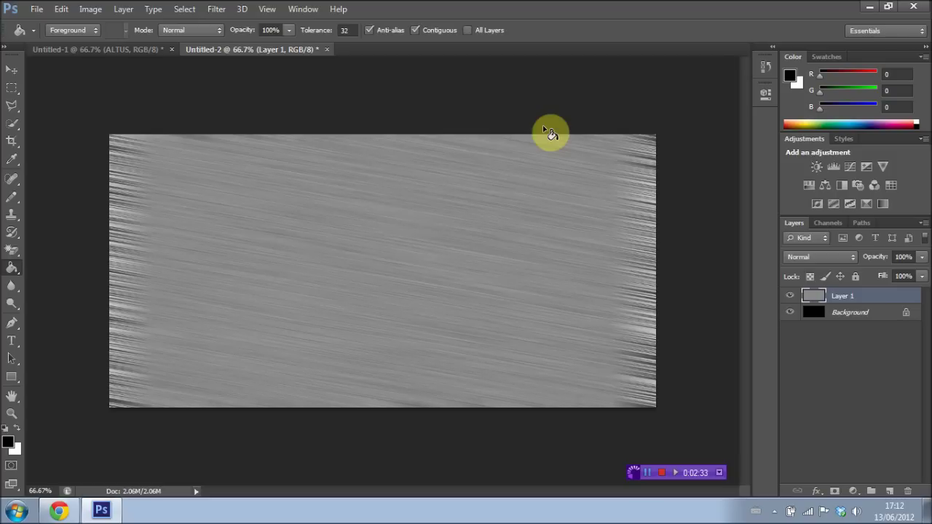
Crop the canvas inward so the uneven blurred edges are cut away.
{"action": "left_click", "coordinate": [11, 143]}
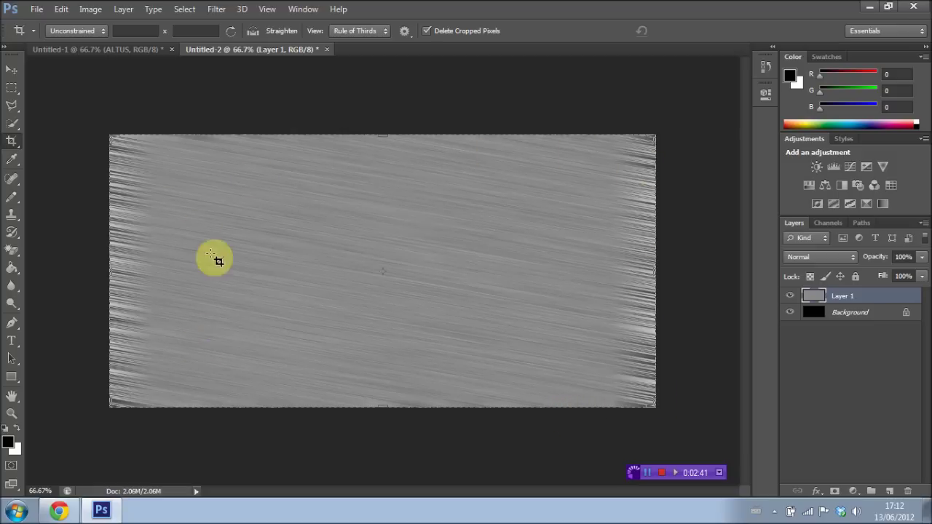
{"action": "left_click_drag", "start_coordinate": [153, 149], "coordinate": [609, 393]}
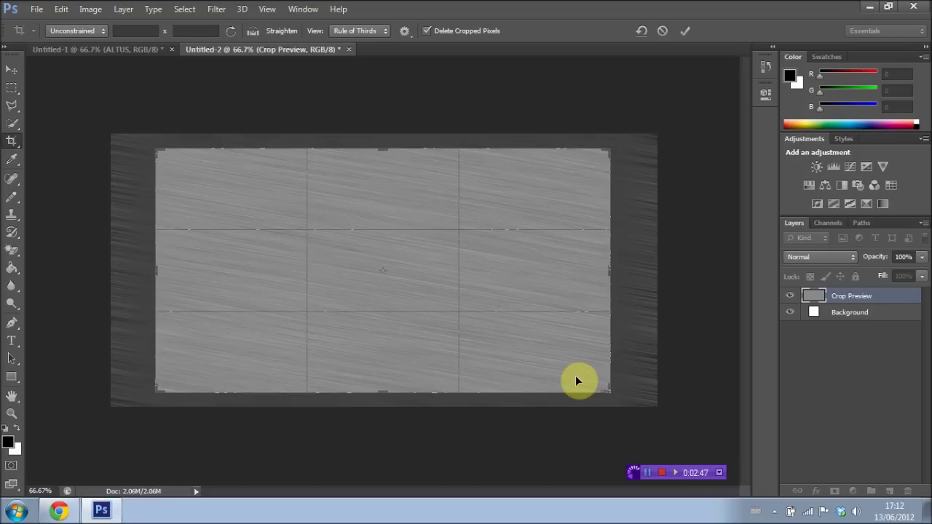
{"action": "key", "text": "Return"}
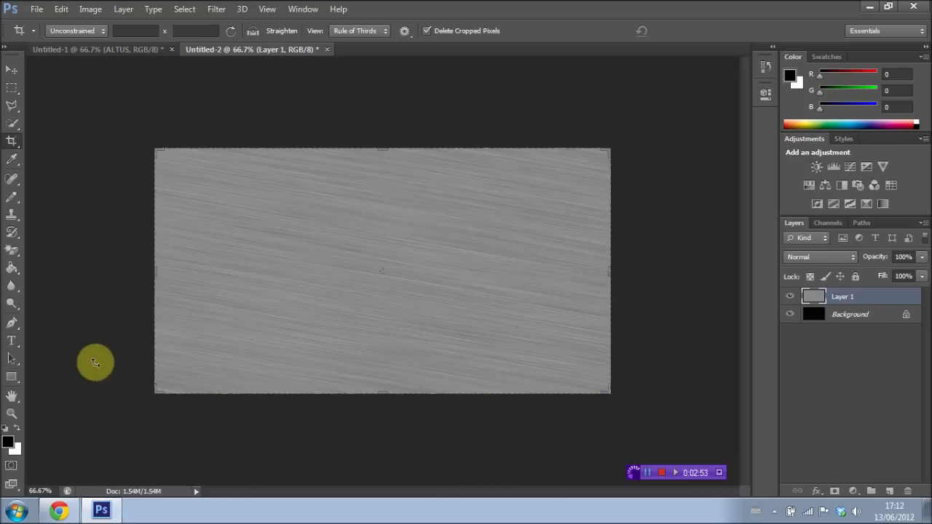
Type the text ALTUSTEK left of centre on the canvas.
{"action": "left_click", "coordinate": [12, 342]}
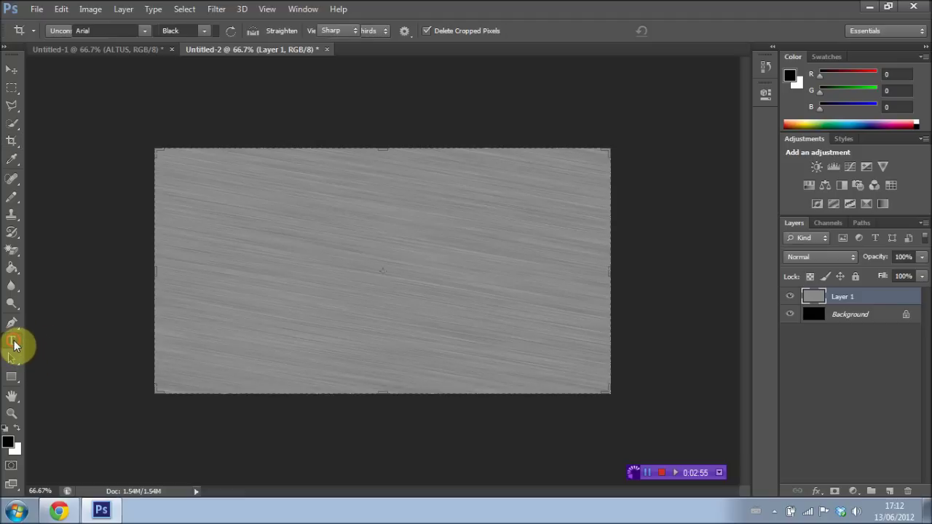
{"action": "left_click", "coordinate": [232, 303]}
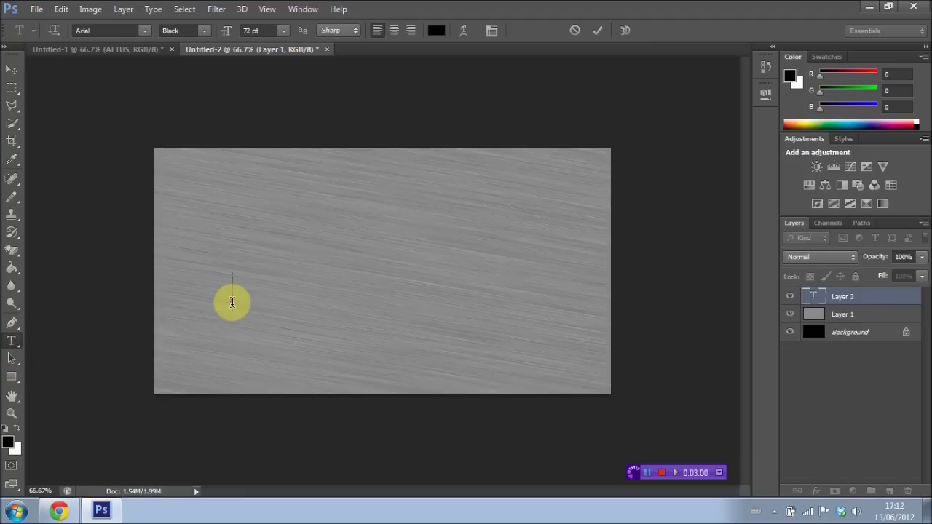
{"action": "type", "text": "ALC"}
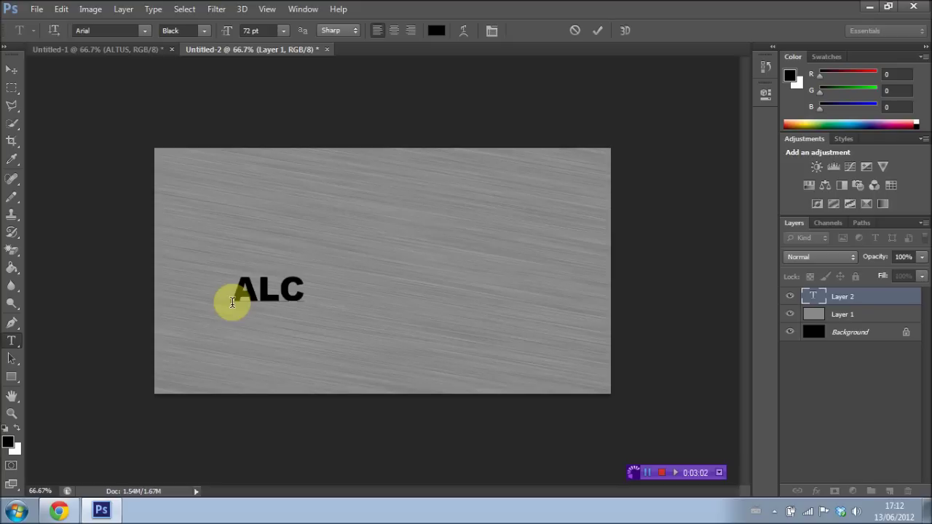
{"action": "key", "text": "BackSpace"}
{"action": "type", "text": "TUSTEK"}
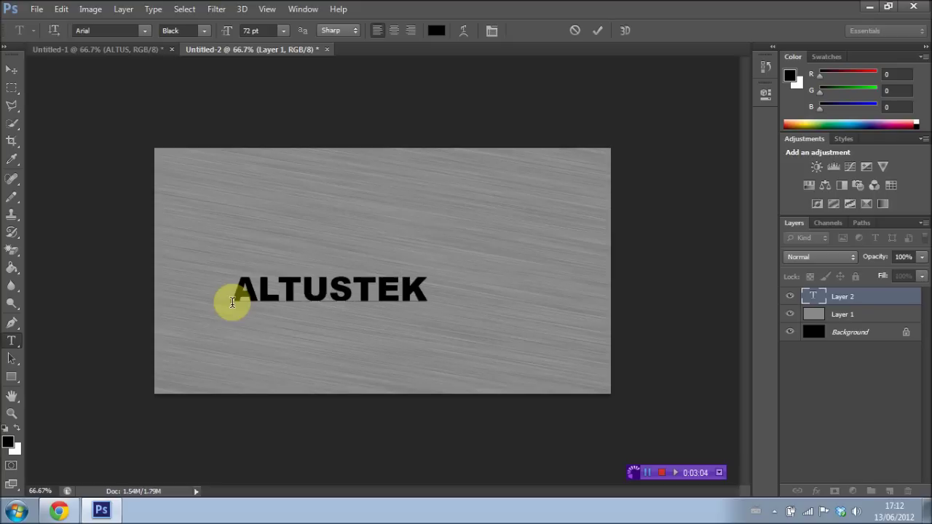
{"action": "left_click", "coordinate": [13, 67]}
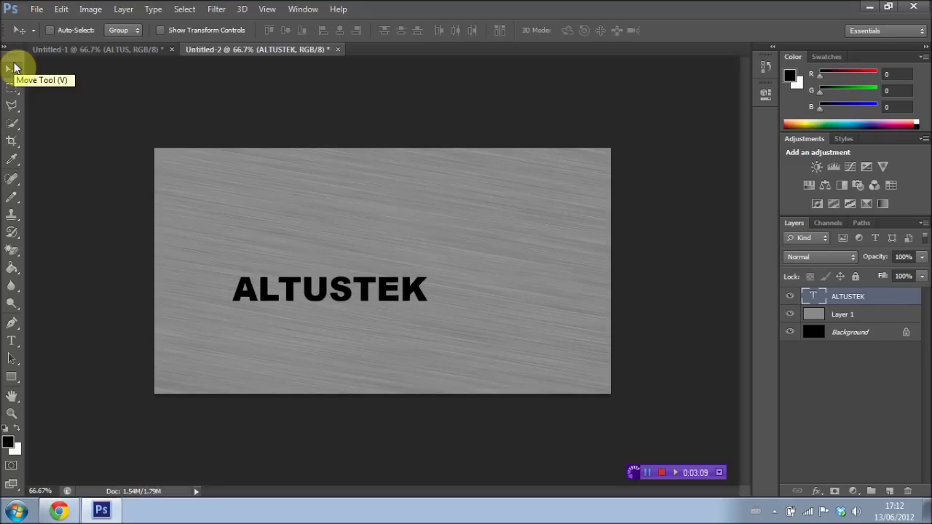
Scale the ALTUSTEK text to about 225% across the canvas and apply it.
{"action": "left_click", "coordinate": [62, 9]}
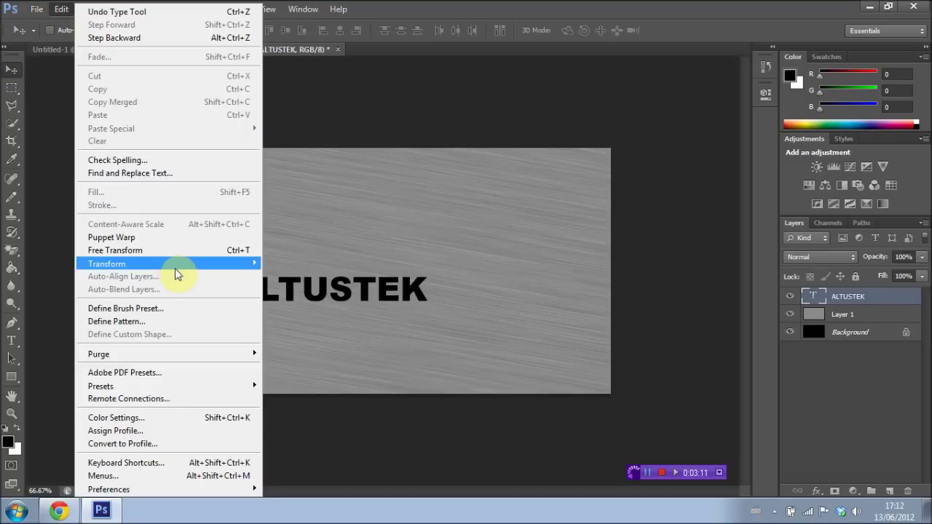
{"action": "mouse_move", "coordinate": [175, 274]}
{"action": "left_click", "coordinate": [331, 282]}
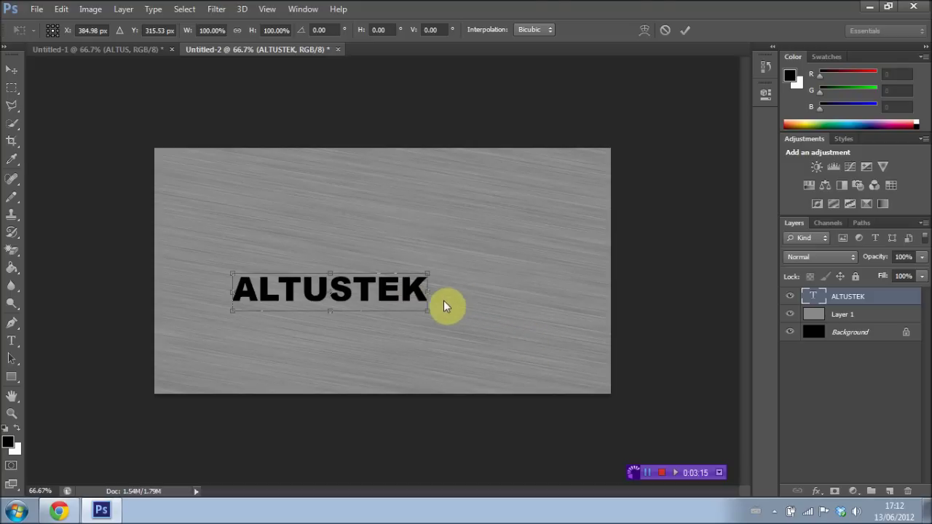
{"action": "left_click_drag", "start_coordinate": [426, 272], "coordinate": [589, 188]}
{"action": "left_click_drag", "start_coordinate": [237, 315], "coordinate": [166, 340]}
{"action": "left_click", "coordinate": [11, 72]}
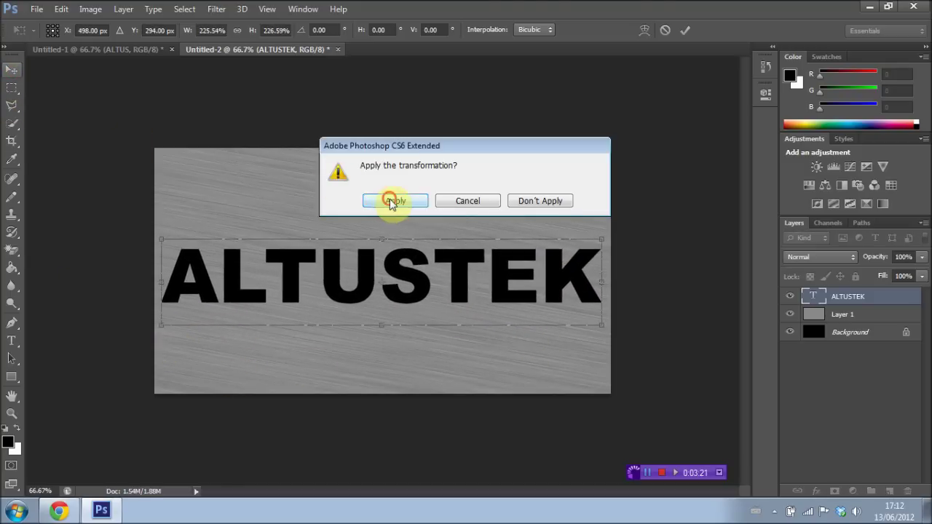
{"action": "left_click", "coordinate": [387, 199]}
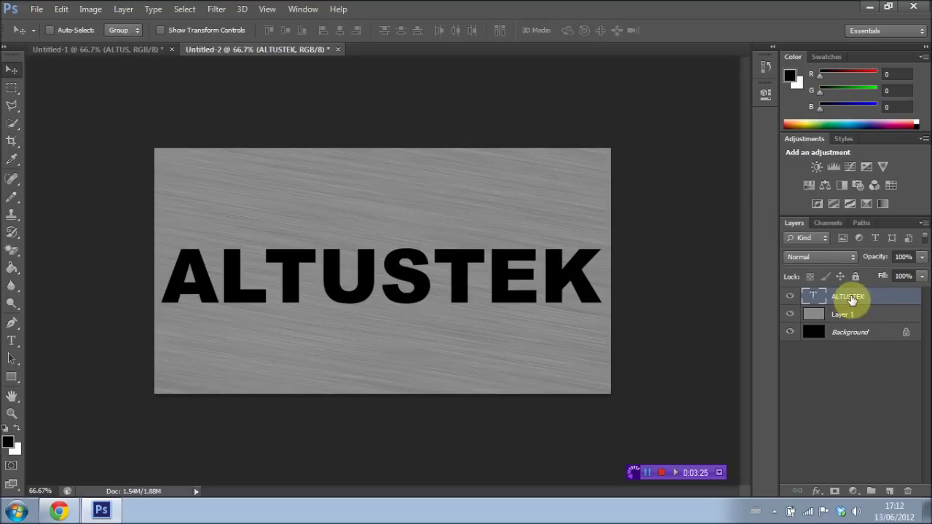
Move ALTUSTEK below Layer 1 and clip Layer 1 to the text.
{"action": "mouse_move", "coordinate": [857, 306]}
{"action": "left_mouse_down"}
{"action": "mouse_move", "coordinate": [850, 299]}
{"action": "mouse_move", "coordinate": [852, 324]}
{"action": "left_mouse_up"}
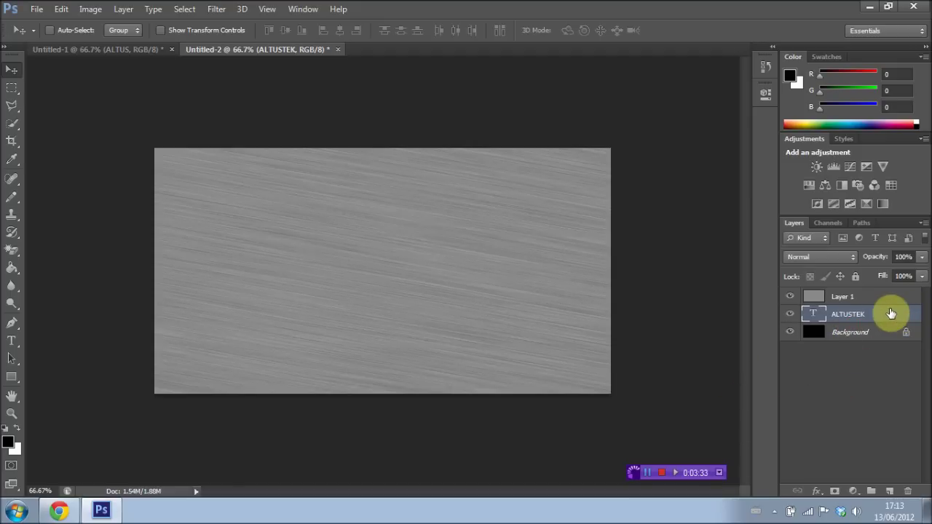
{"action": "left_click", "coordinate": [859, 298]}
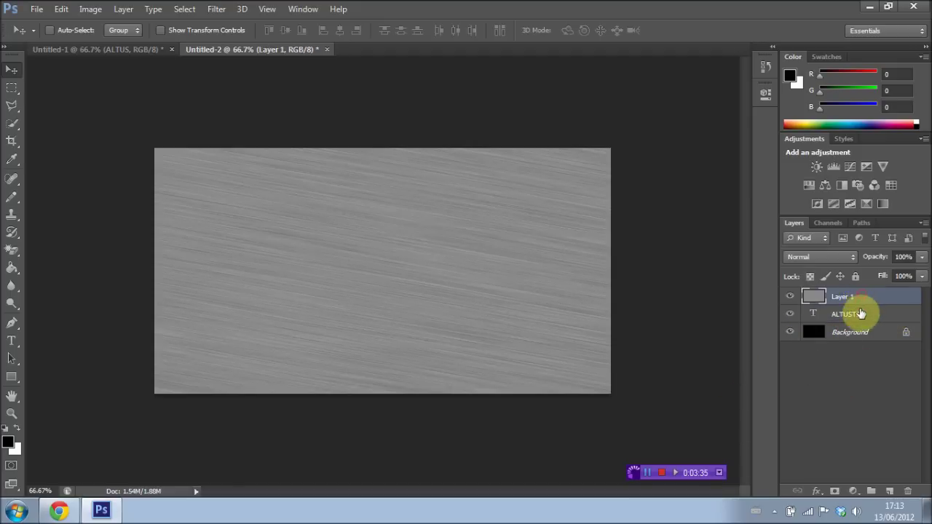
{"action": "left_click", "coordinate": [124, 9]}
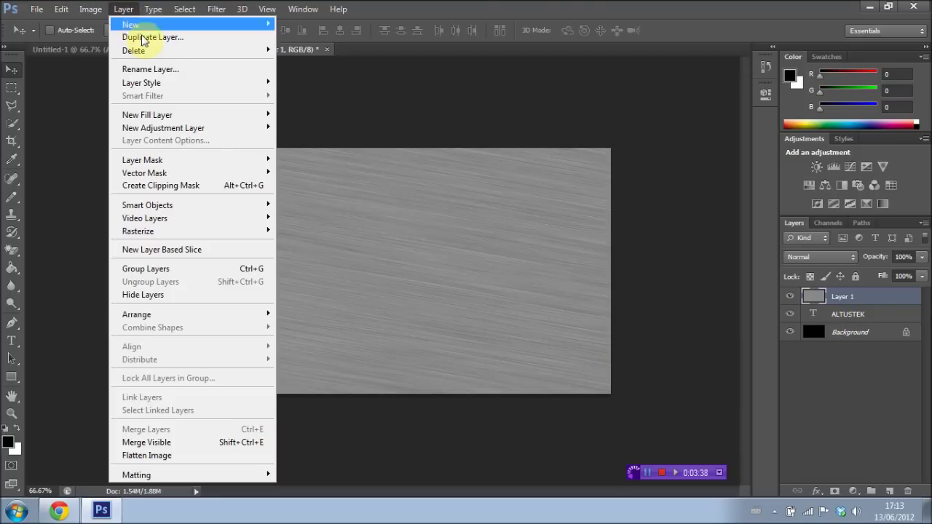
{"action": "left_click", "coordinate": [191, 188]}
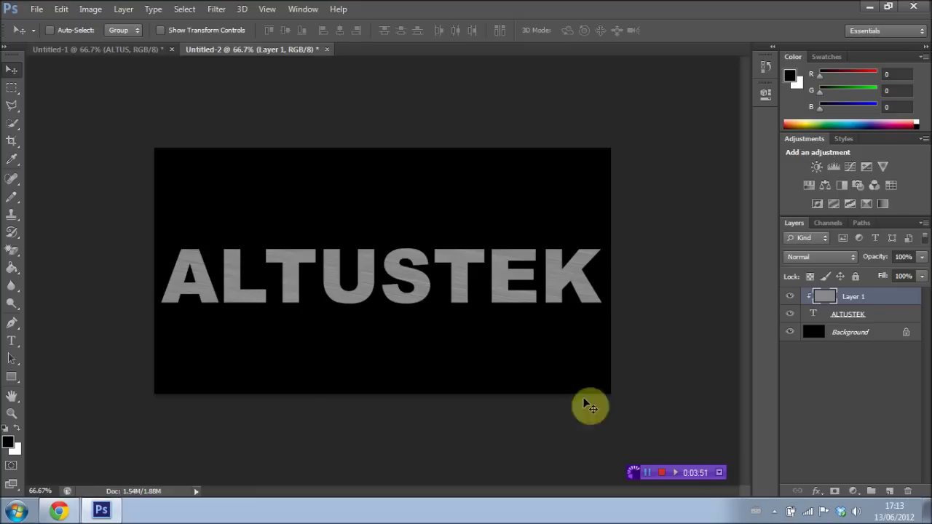
Add a Chisel Hard Bevel & Emboss to ALTUSTEK with depth 500% and size 7 px.
{"action": "left_click", "coordinate": [879, 318]}
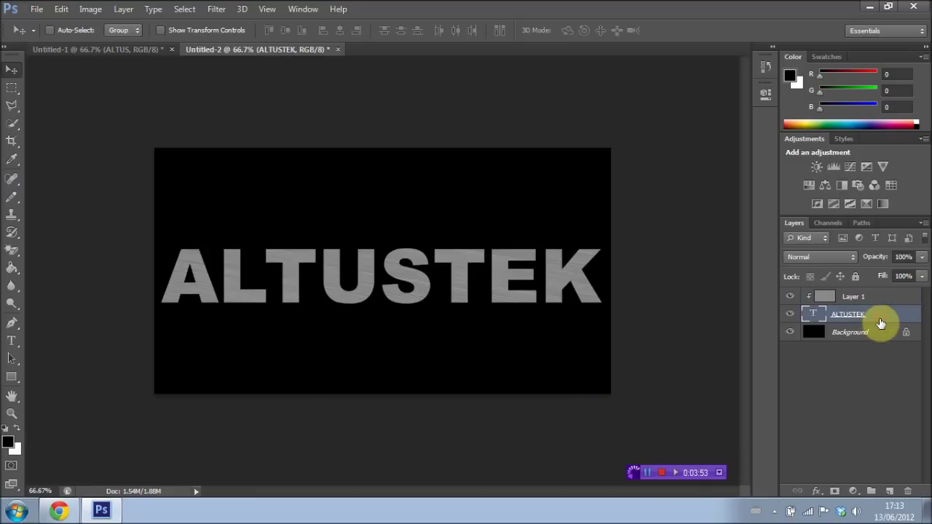
{"action": "left_click", "coordinate": [816, 492]}
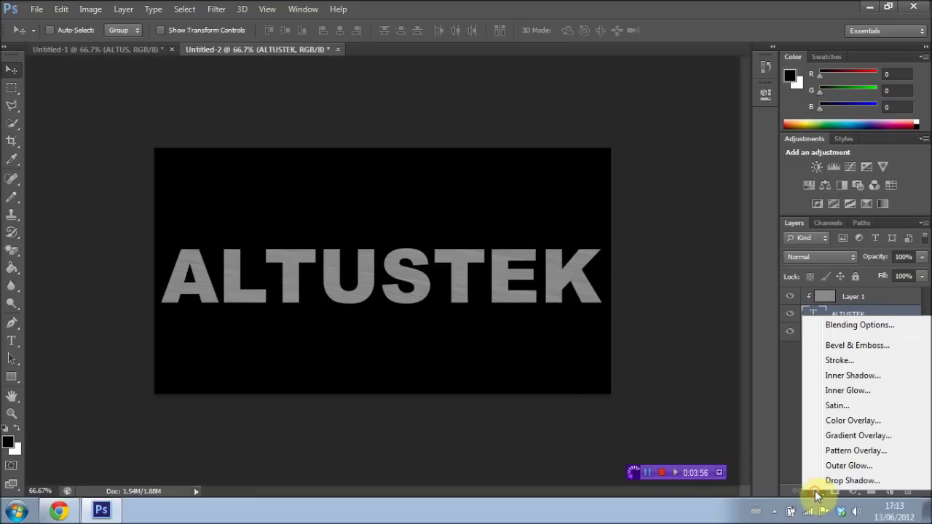
{"action": "left_click", "coordinate": [847, 347]}
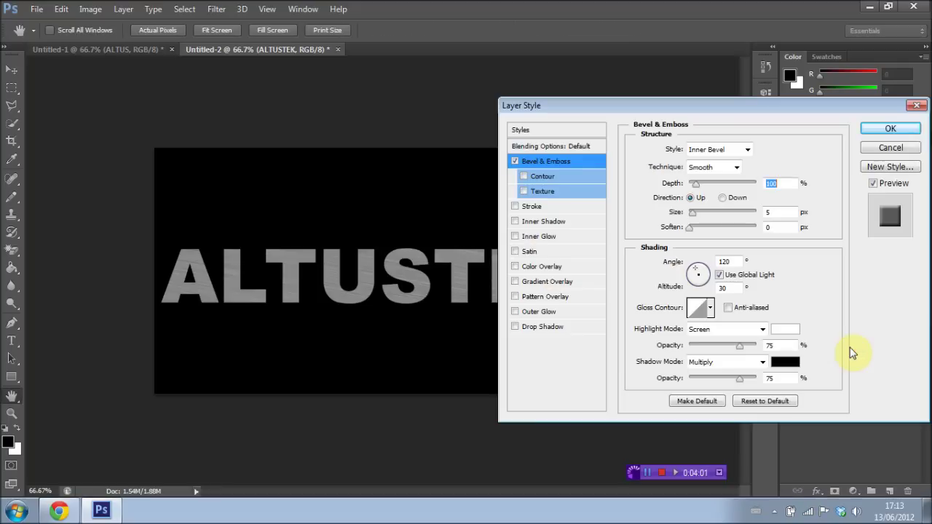
{"action": "left_click", "coordinate": [735, 168]}
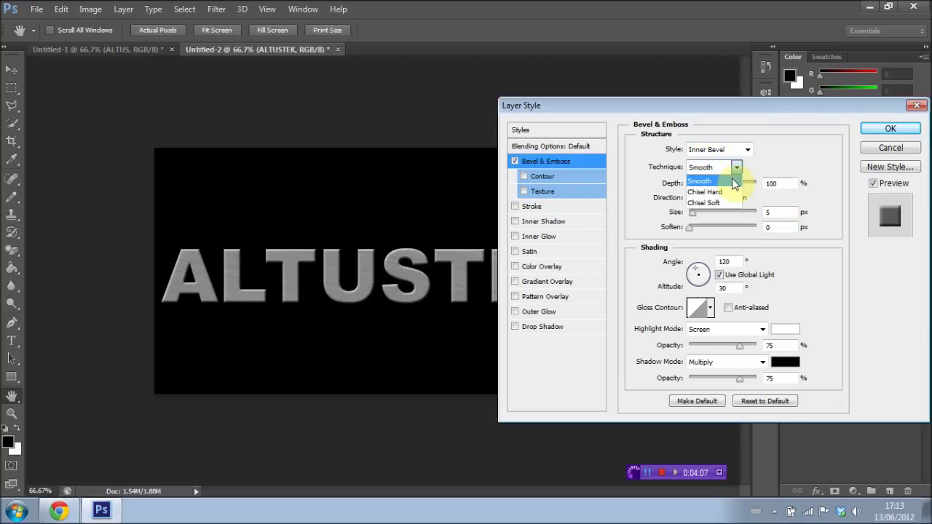
{"action": "left_click", "coordinate": [724, 191]}
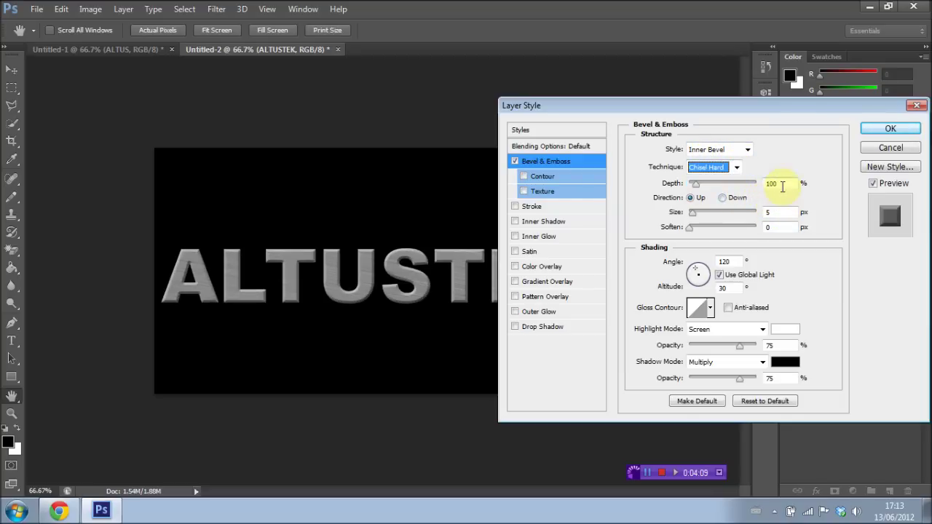
{"action": "double_click", "coordinate": [776, 184]}
{"action": "type", "text": "500"}
{"action": "double_click", "coordinate": [776, 212]}
{"action": "type", "text": "7"}
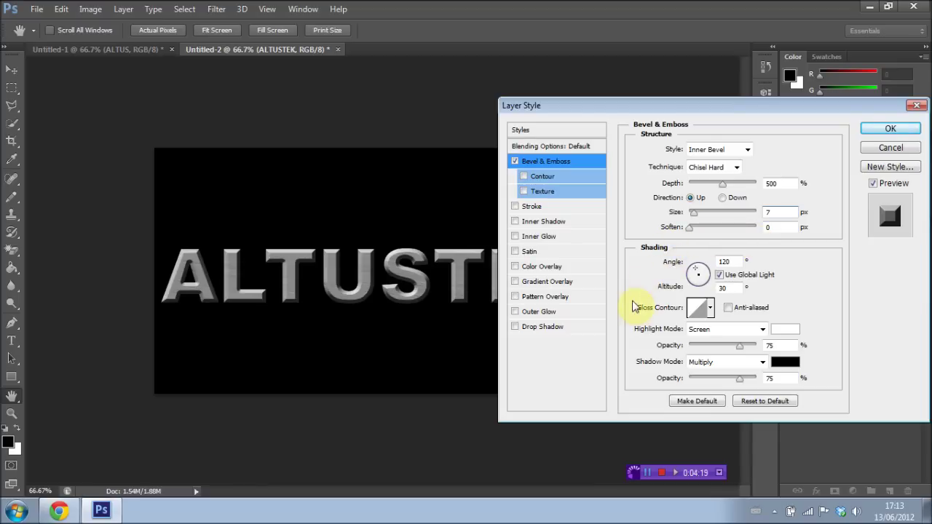
Set the bevel's gloss contour to the Ring preset with anti-aliasing on.
{"action": "left_click", "coordinate": [700, 312]}
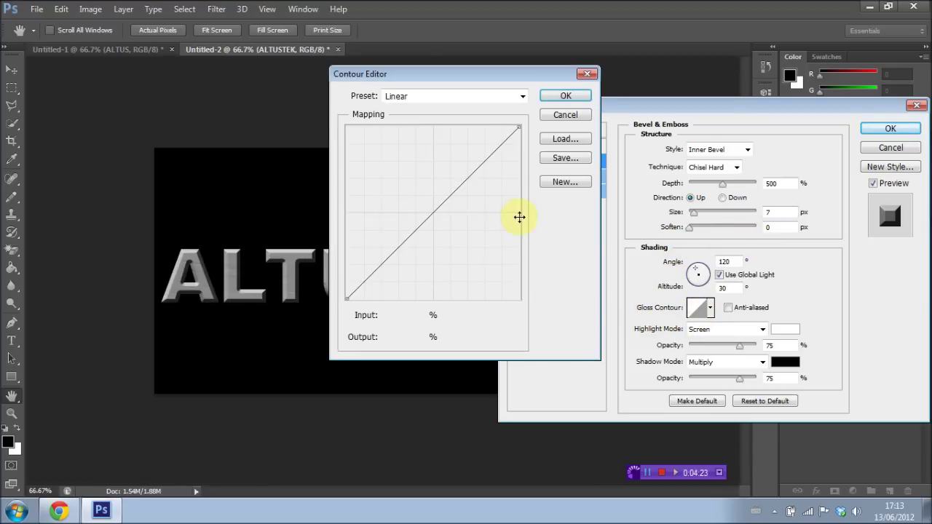
{"action": "left_click", "coordinate": [521, 96]}
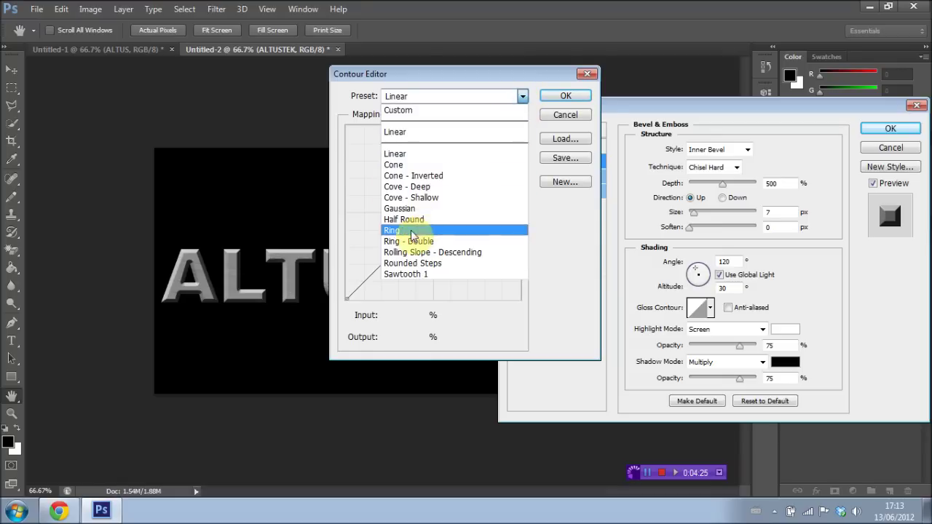
{"action": "left_click", "coordinate": [410, 231]}
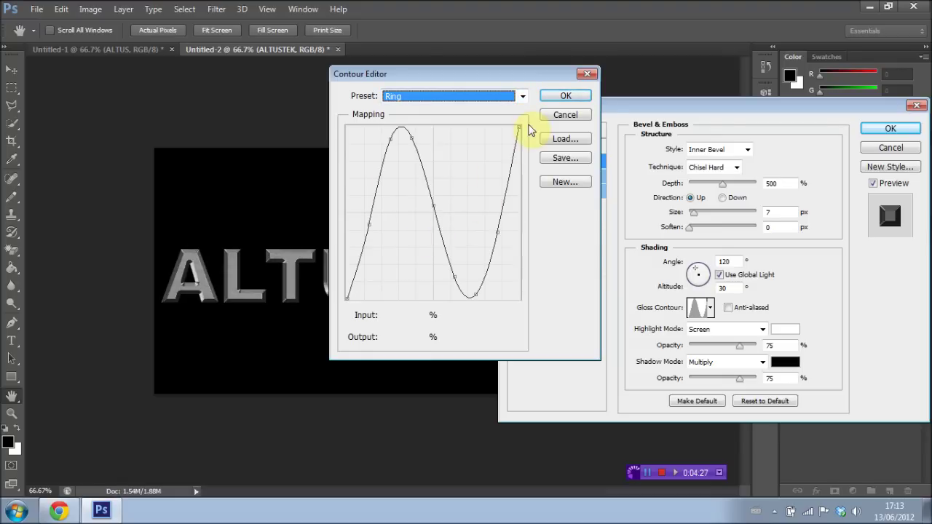
{"action": "left_click", "coordinate": [565, 95]}
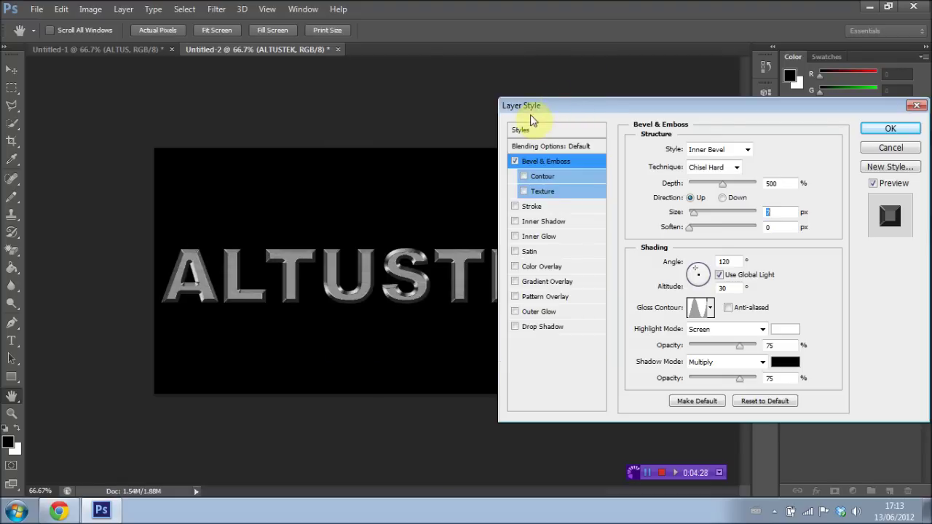
{"action": "left_click", "coordinate": [727, 310]}
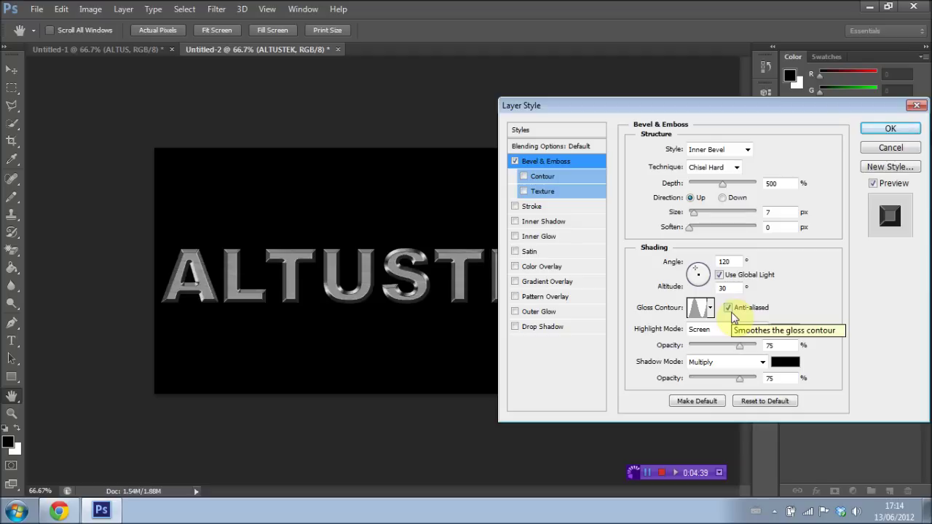
Add a Foreground to Background Gradient Overlay, 70% opacity, Overlay blend, and apply the effects.
{"action": "left_click", "coordinate": [525, 284]}
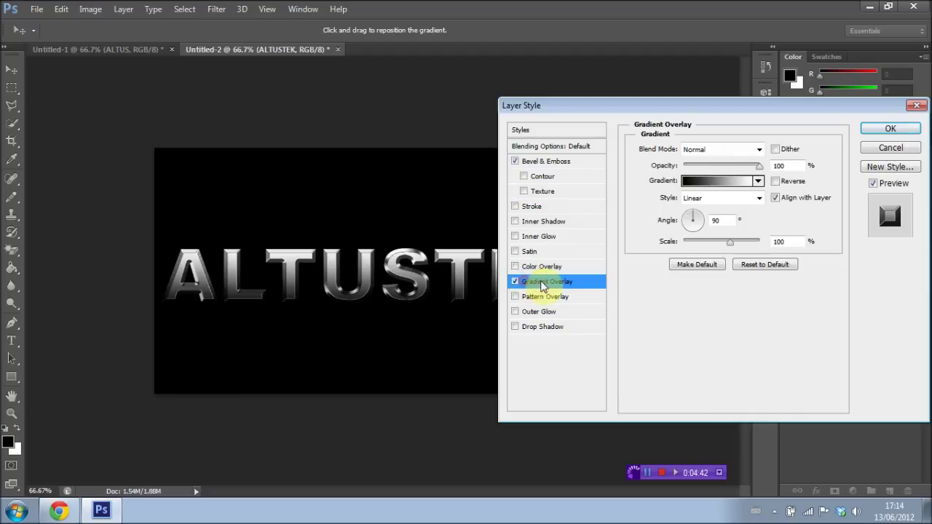
{"action": "left_click", "coordinate": [733, 187]}
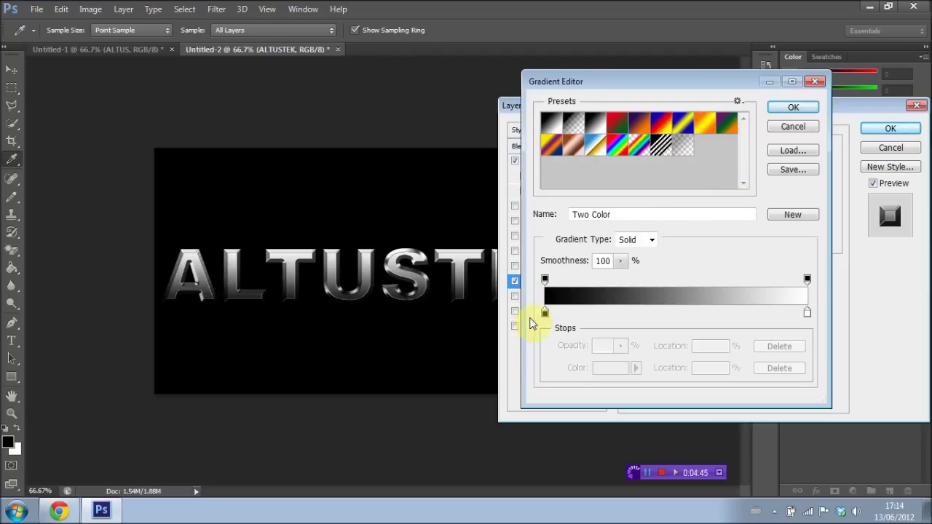
{"action": "left_click", "coordinate": [553, 125]}
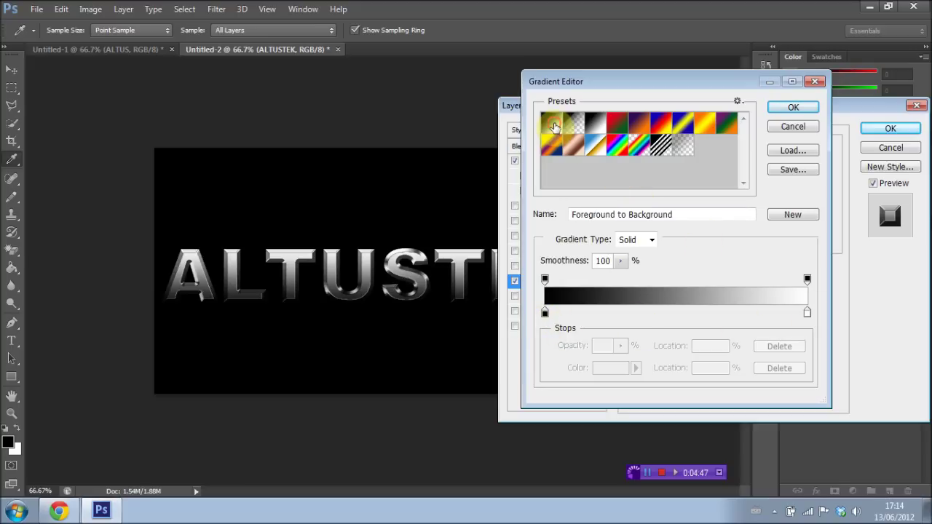
{"action": "left_click", "coordinate": [811, 115]}
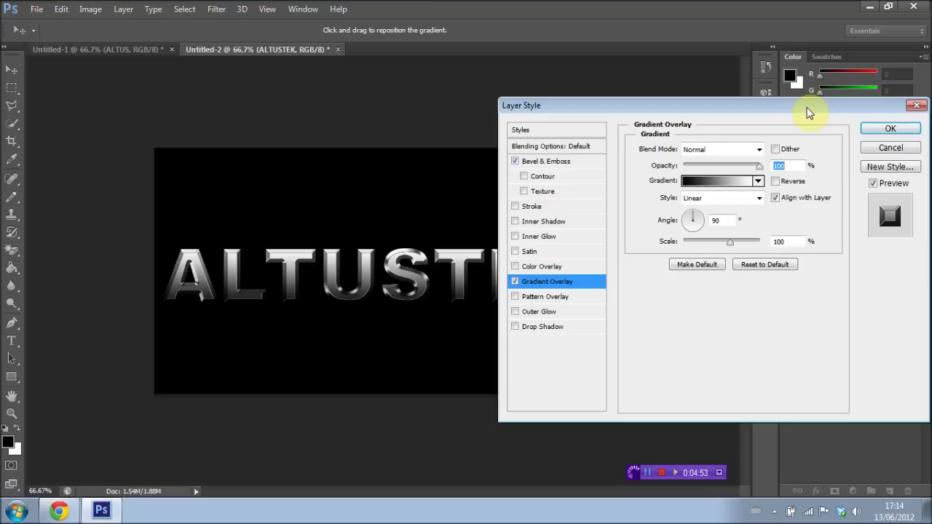
{"action": "type", "text": "70"}
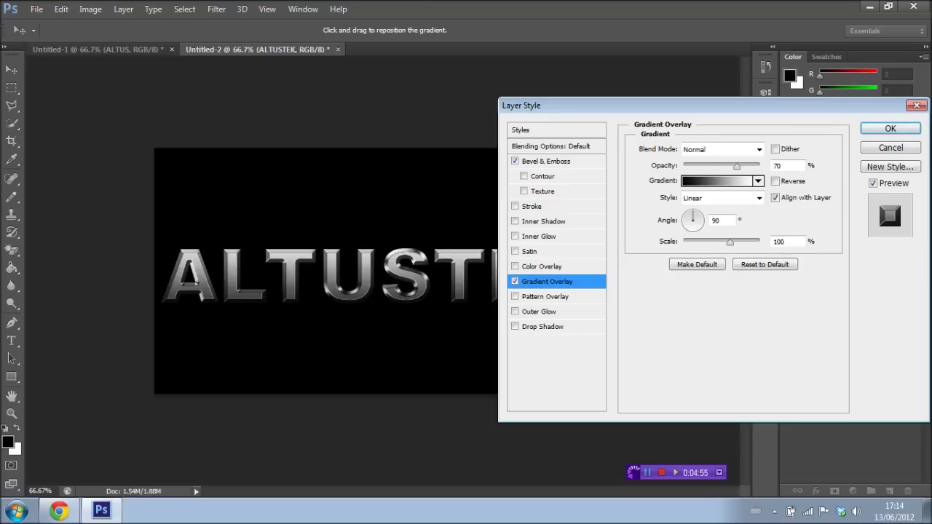
{"action": "left_click", "coordinate": [759, 149]}
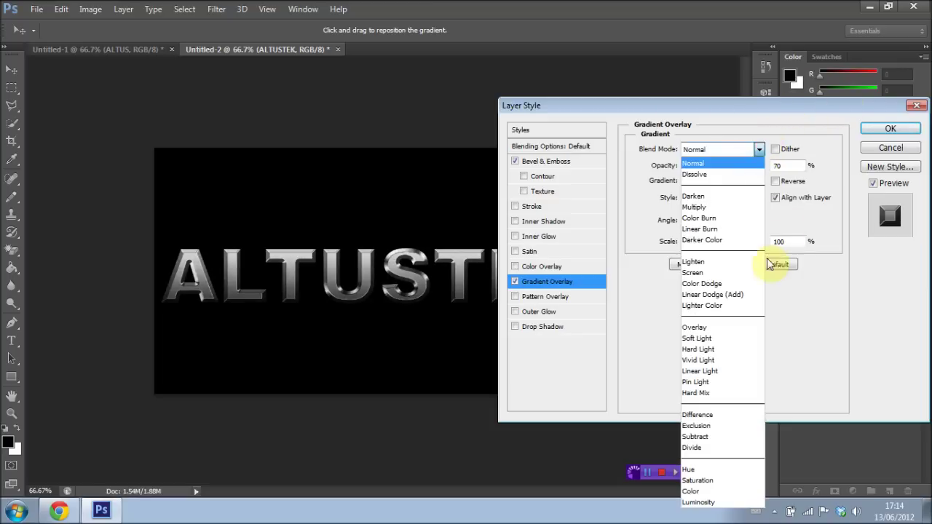
{"action": "left_click", "coordinate": [728, 327]}
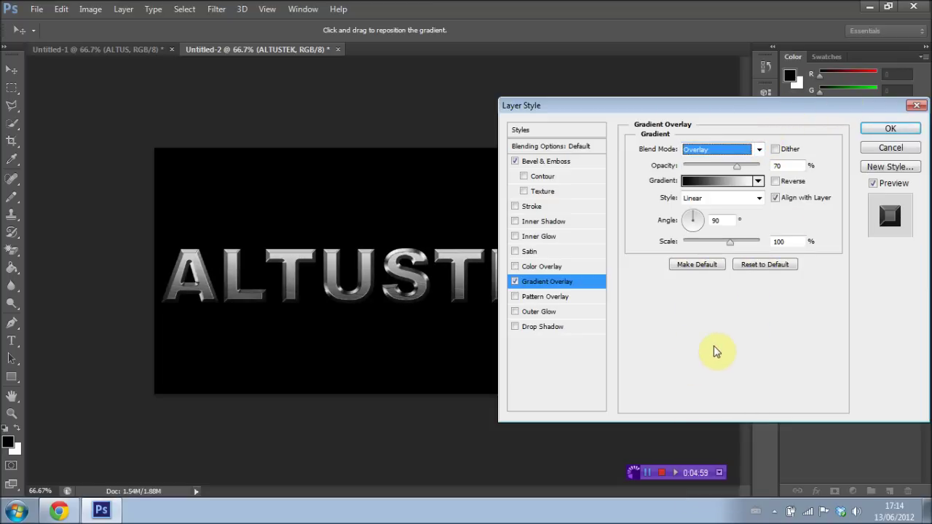
{"action": "left_click", "coordinate": [886, 129]}
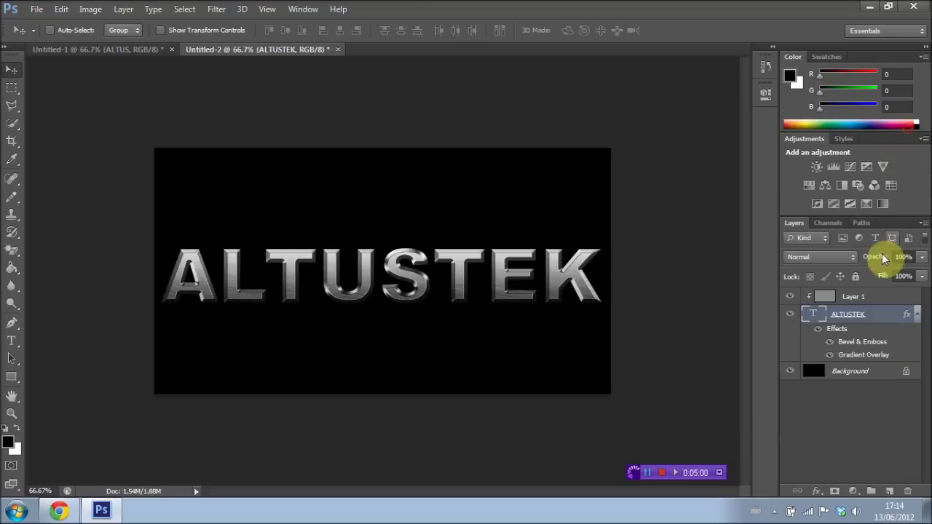
Add Layer 2 above Layer 1 in Overlay mode, clipped to the layer below.
{"action": "left_click", "coordinate": [876, 301]}
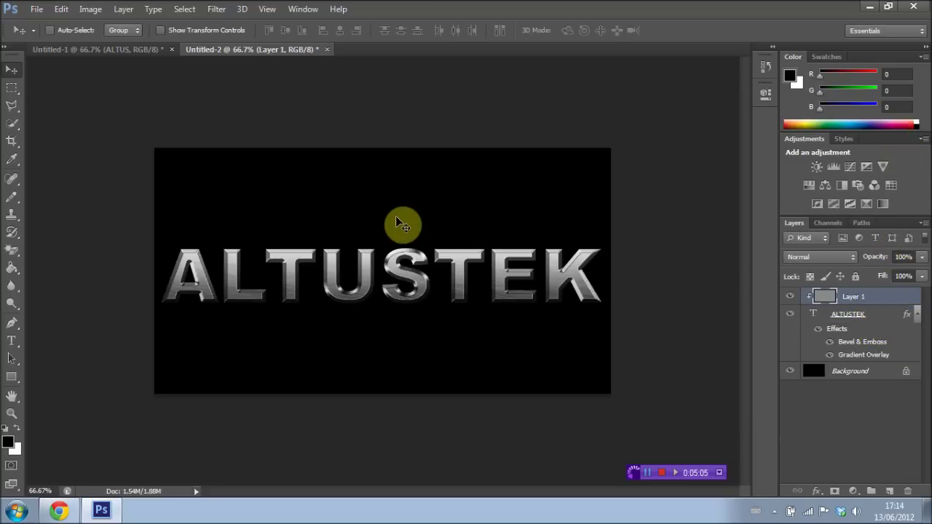
{"action": "left_click", "coordinate": [124, 9]}
{"action": "mouse_move", "coordinate": [223, 25]}
{"action": "left_click", "coordinate": [312, 26]}
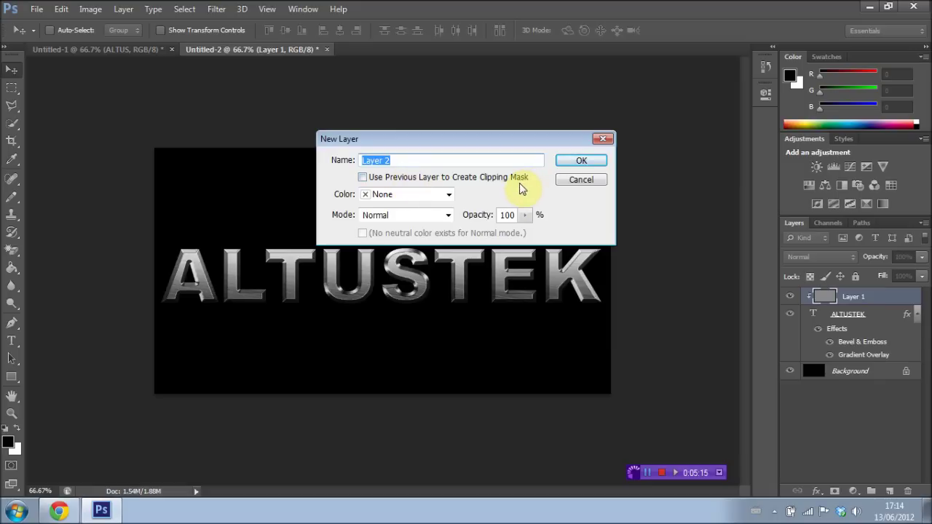
{"action": "left_click", "coordinate": [363, 178]}
{"action": "left_click", "coordinate": [449, 217]}
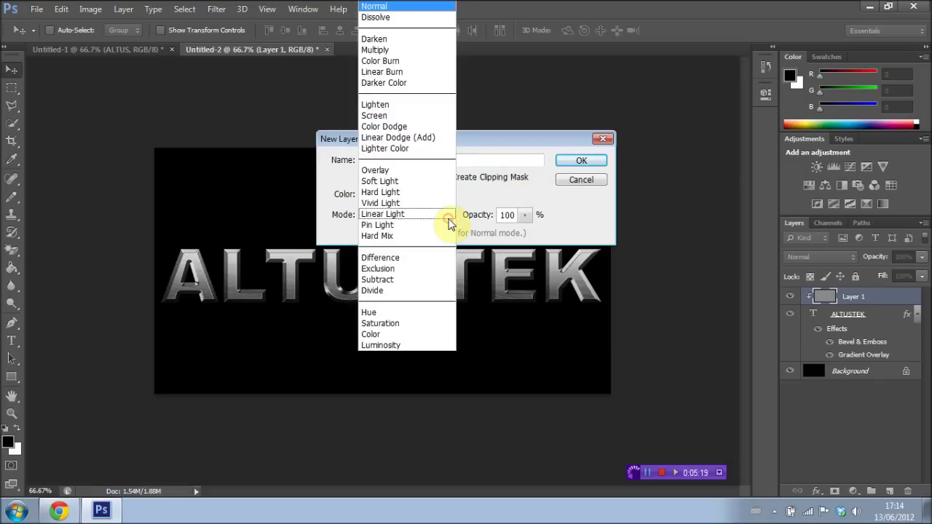
{"action": "left_click", "coordinate": [409, 173]}
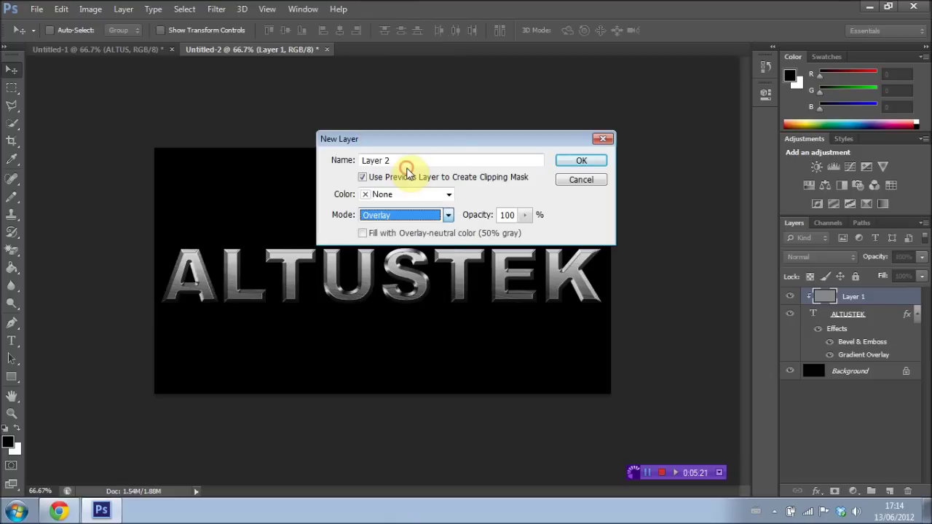
{"action": "left_click", "coordinate": [574, 162]}
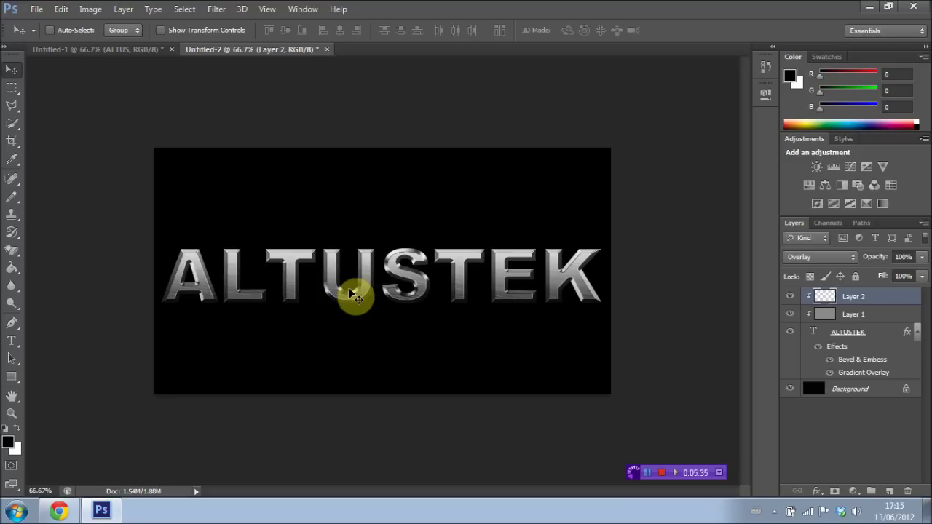
Fill Layer 2 with rendered clouds.
{"action": "left_click", "coordinate": [218, 9]}
{"action": "mouse_move", "coordinate": [265, 199]}
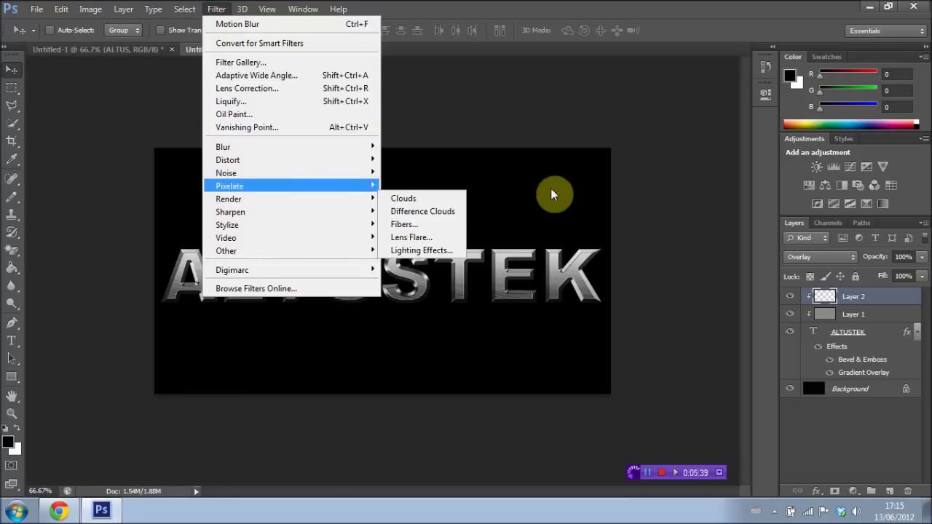
{"action": "left_click", "coordinate": [414, 198]}
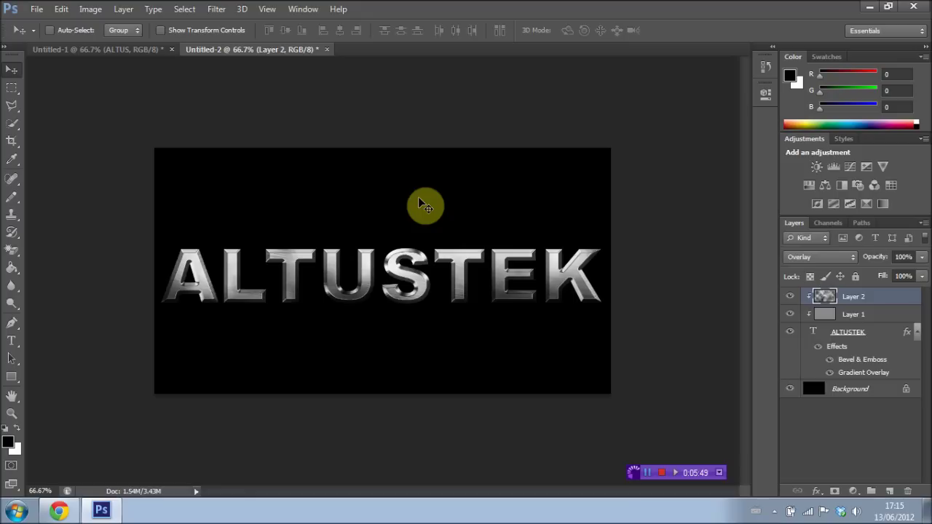
Soften the clouds with a 10-pixel Gaussian Blur.
{"action": "left_click", "coordinate": [216, 9]}
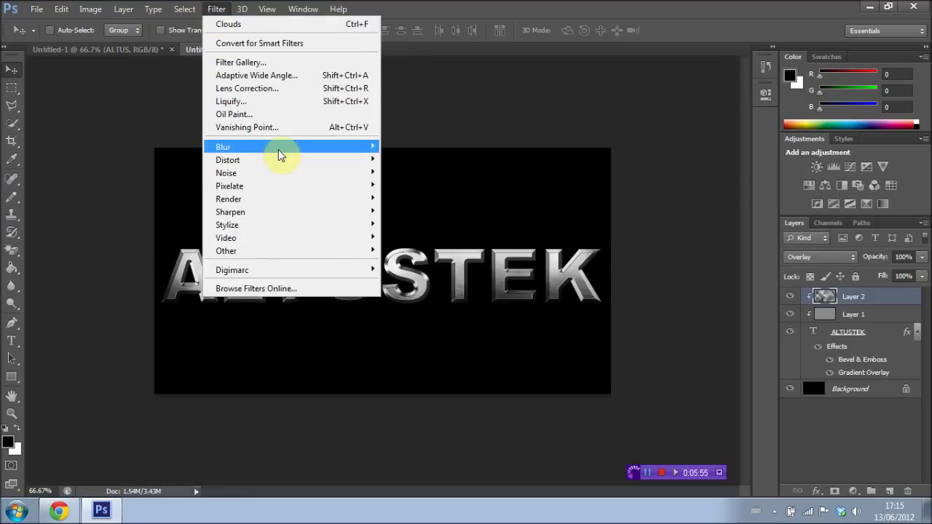
{"action": "mouse_move", "coordinate": [335, 152]}
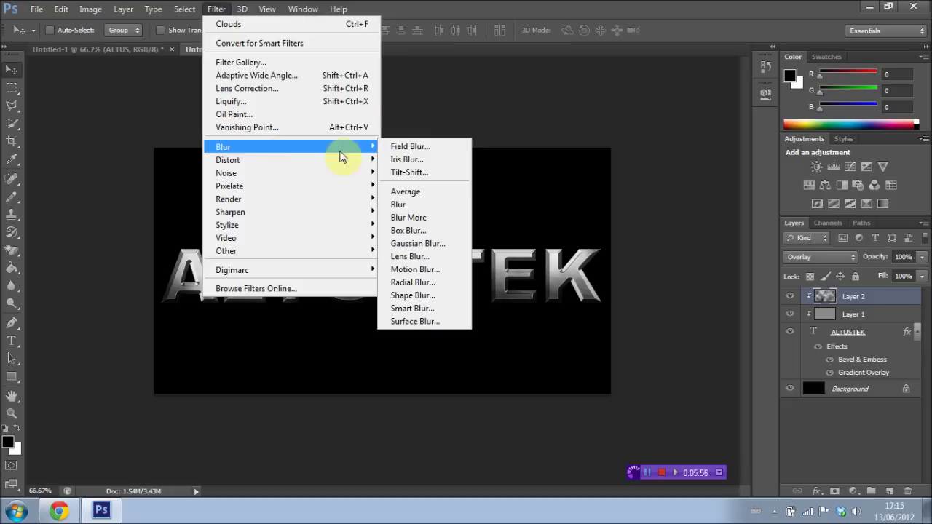
{"action": "left_click", "coordinate": [446, 244]}
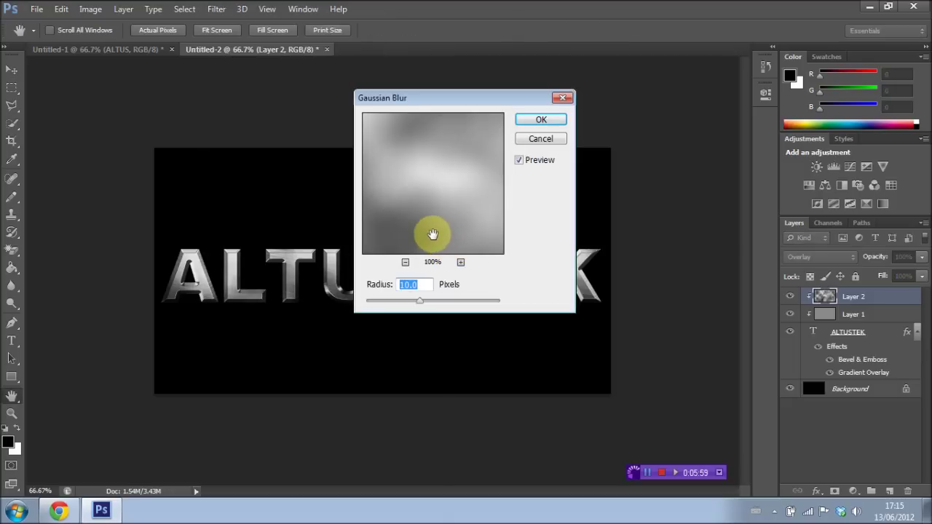
{"action": "left_click", "coordinate": [530, 125]}
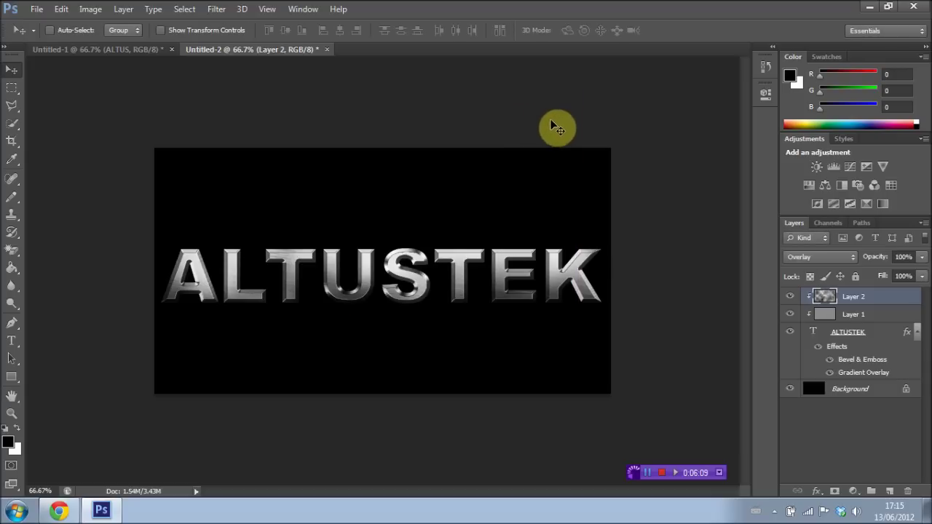
Create Layer 3 clipped to the lettering, in Multiply mode, filled with neutral white.
{"action": "left_click", "coordinate": [120, 11]}
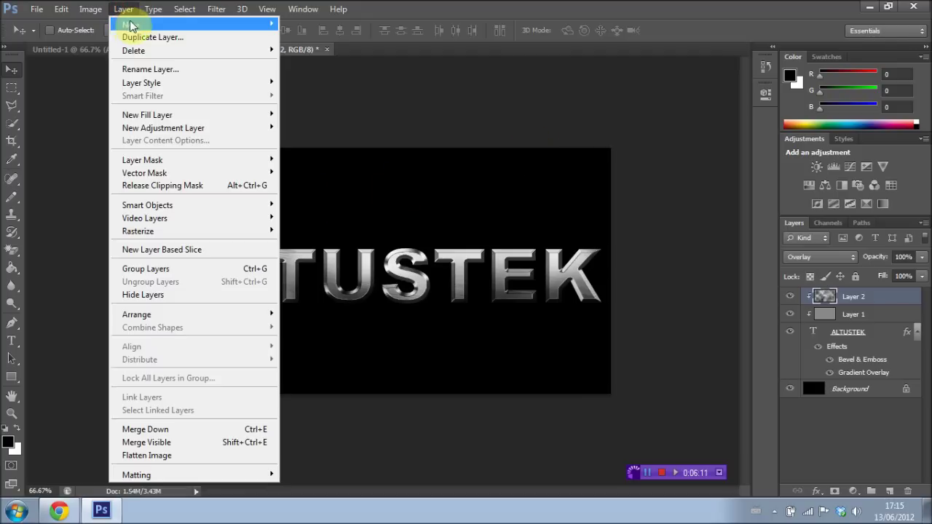
{"action": "mouse_move", "coordinate": [156, 23]}
{"action": "left_click", "coordinate": [298, 24]}
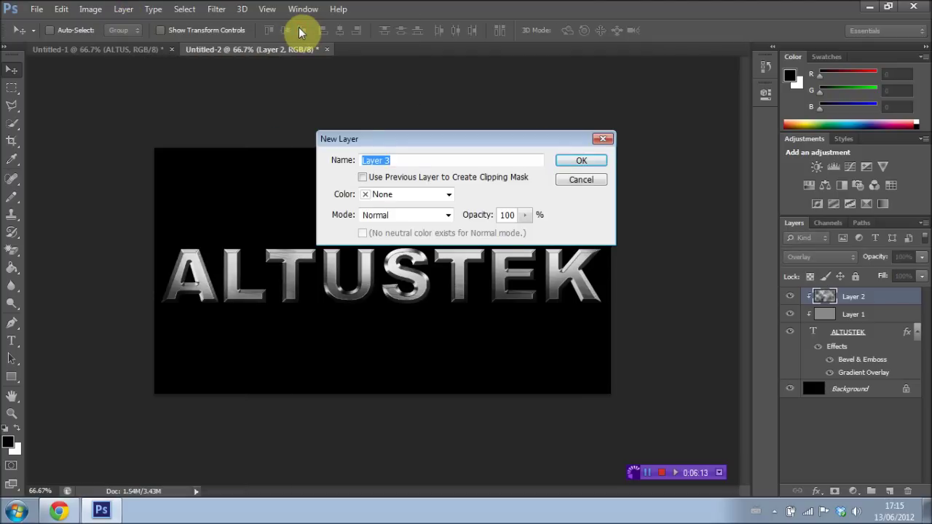
{"action": "left_click", "coordinate": [362, 178]}
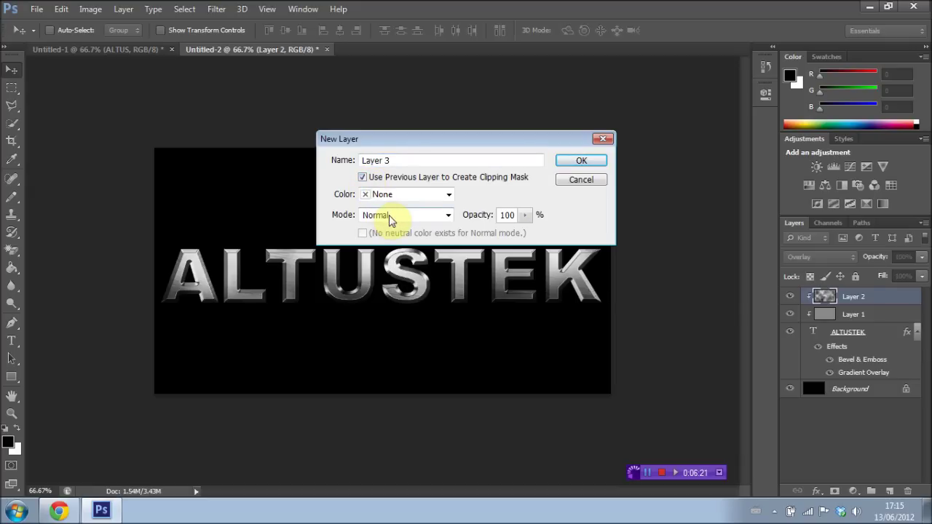
{"action": "left_click", "coordinate": [389, 220]}
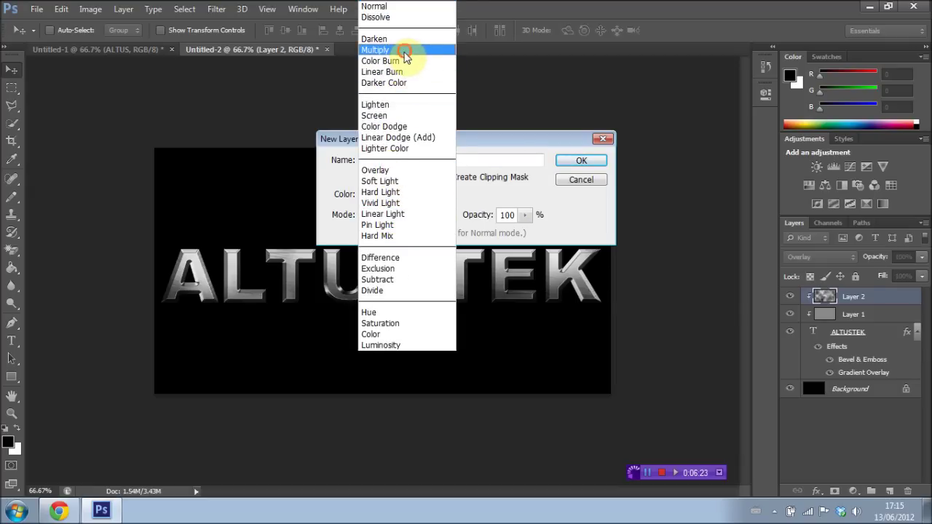
{"action": "left_click", "coordinate": [405, 57]}
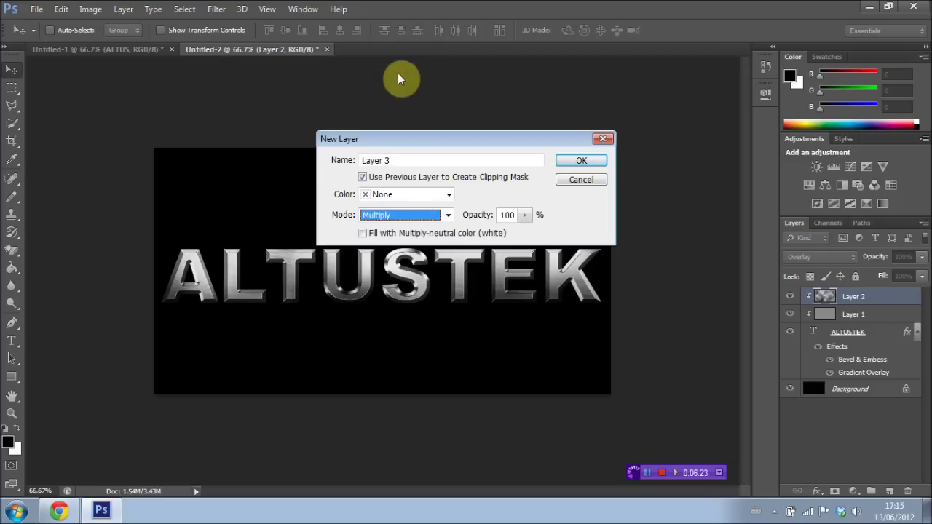
{"action": "left_click", "coordinate": [362, 235]}
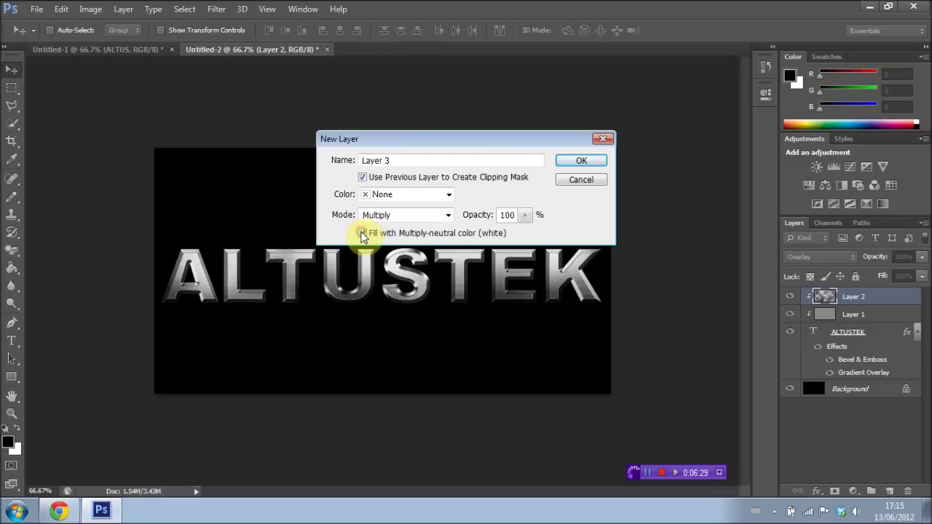
{"action": "left_click", "coordinate": [579, 162]}
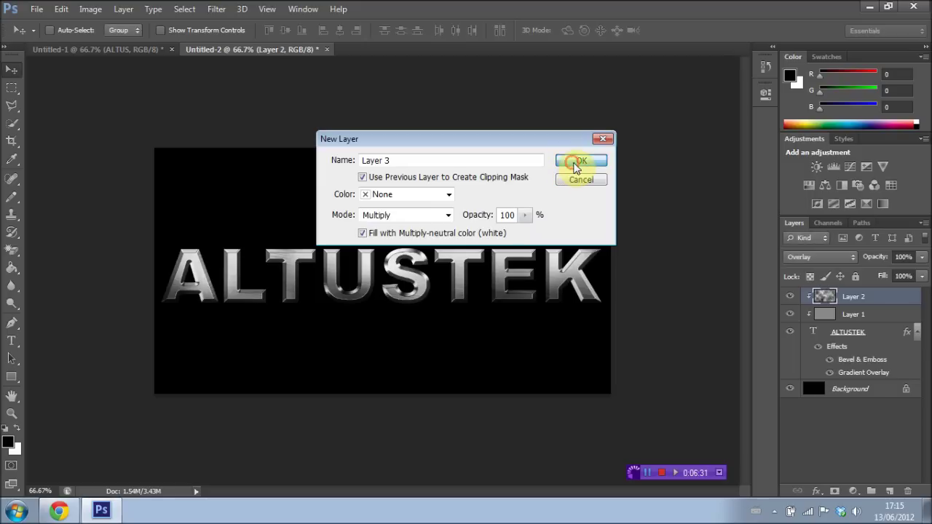
Add 150% monochromatic Gaussian noise to Layer 3.
{"action": "left_click", "coordinate": [224, 10]}
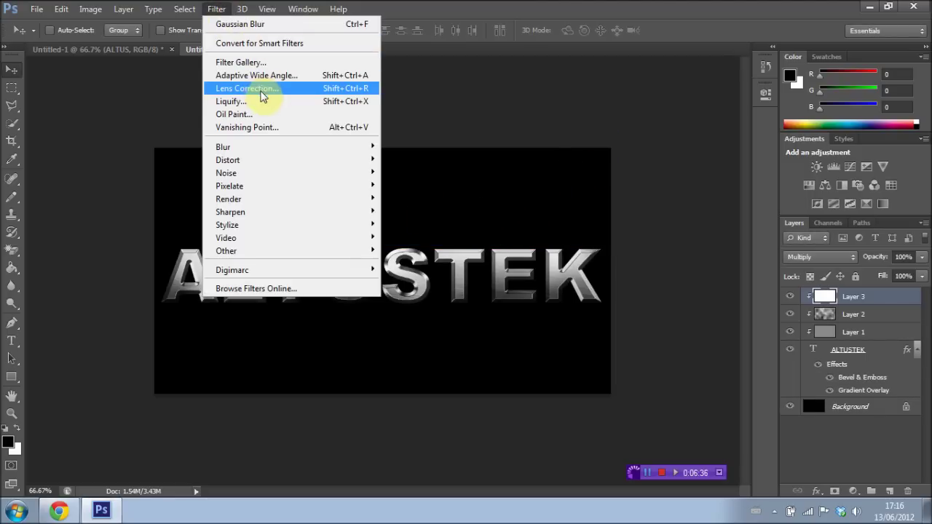
{"action": "mouse_move", "coordinate": [294, 174]}
{"action": "left_click", "coordinate": [428, 172]}
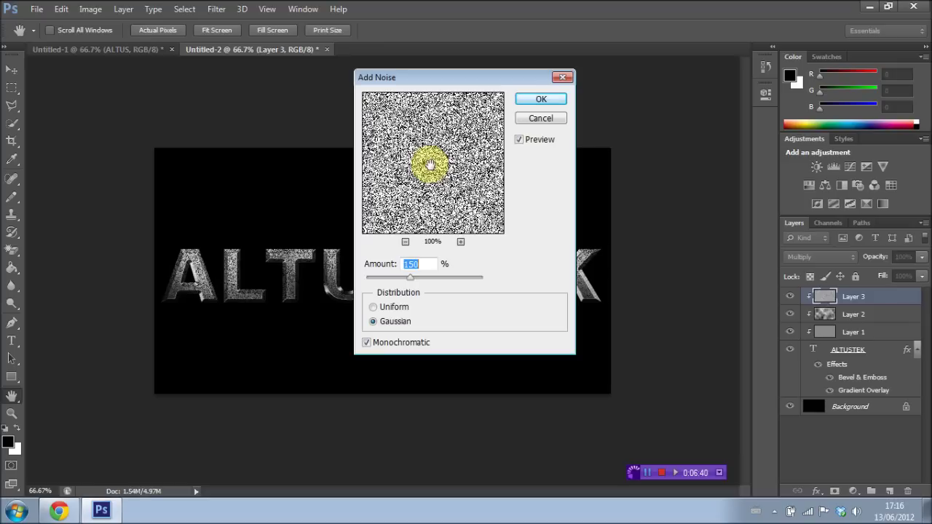
{"action": "left_click", "coordinate": [557, 100]}
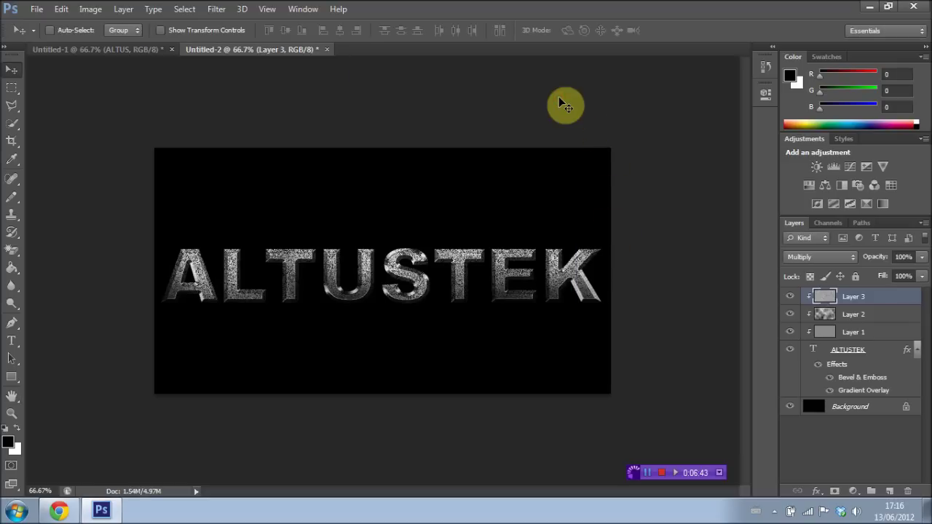
Clump the noise on Layer 3 with a Median filter.
{"action": "left_click", "coordinate": [228, 11]}
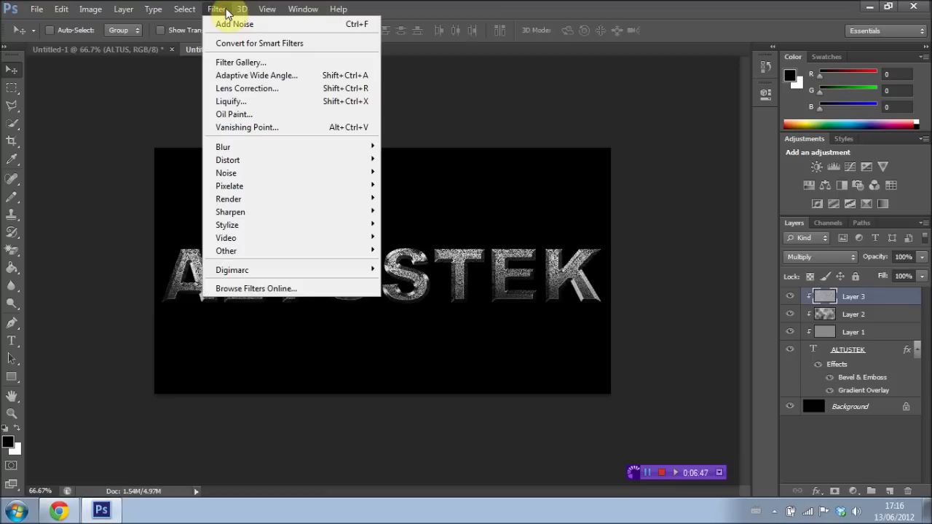
{"action": "mouse_move", "coordinate": [255, 177]}
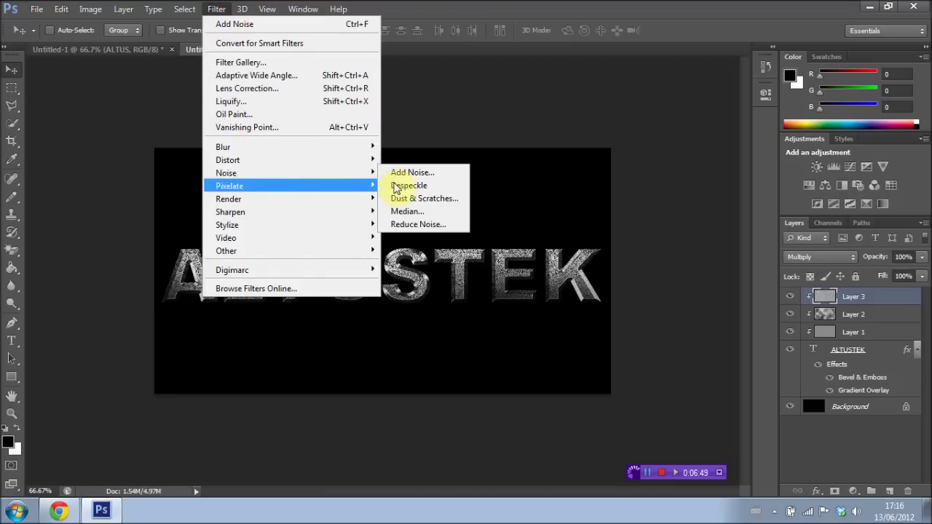
{"action": "left_click", "coordinate": [408, 211]}
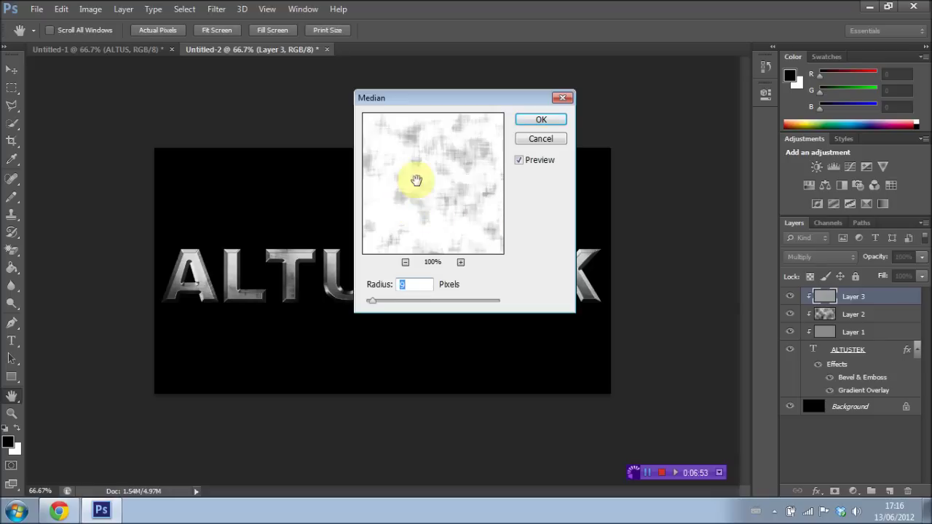
{"action": "left_click", "coordinate": [542, 121]}
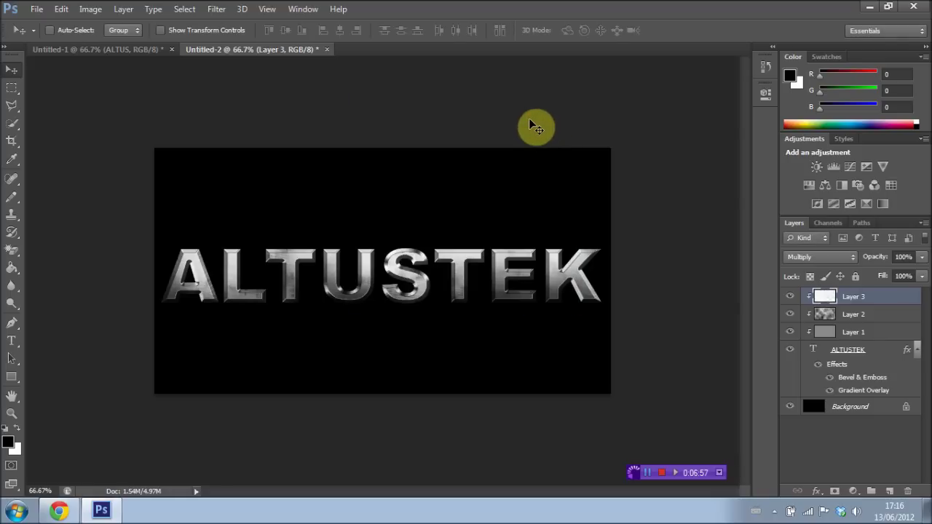
Set Layer 3's opacity to 70% in the Layers panel.
{"action": "left_click", "coordinate": [901, 256]}
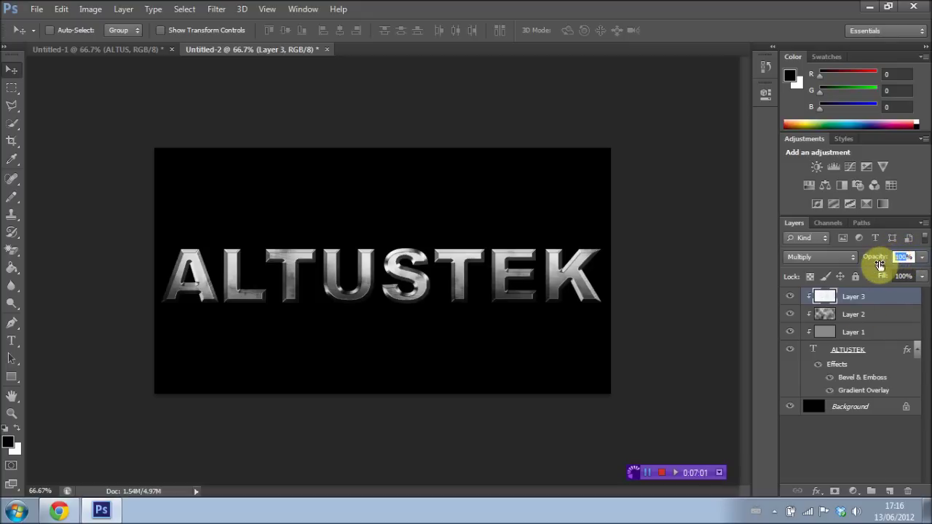
{"action": "type", "text": "70"}
{"action": "key", "text": "Return"}
Change the ALTUSTEK text to Broadway and nudge it slightly right.
{"action": "left_click", "coordinate": [12, 340]}
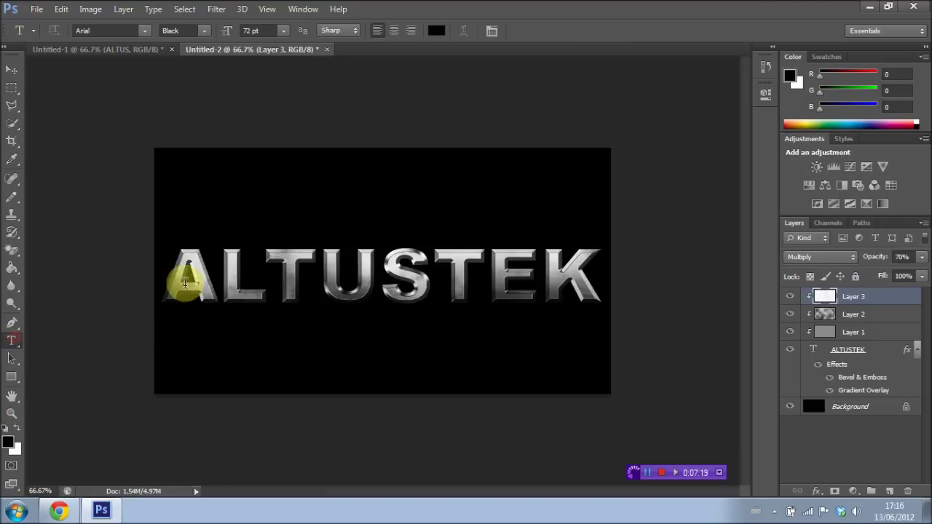
{"action": "left_click_drag", "start_coordinate": [182, 284], "coordinate": [597, 277]}
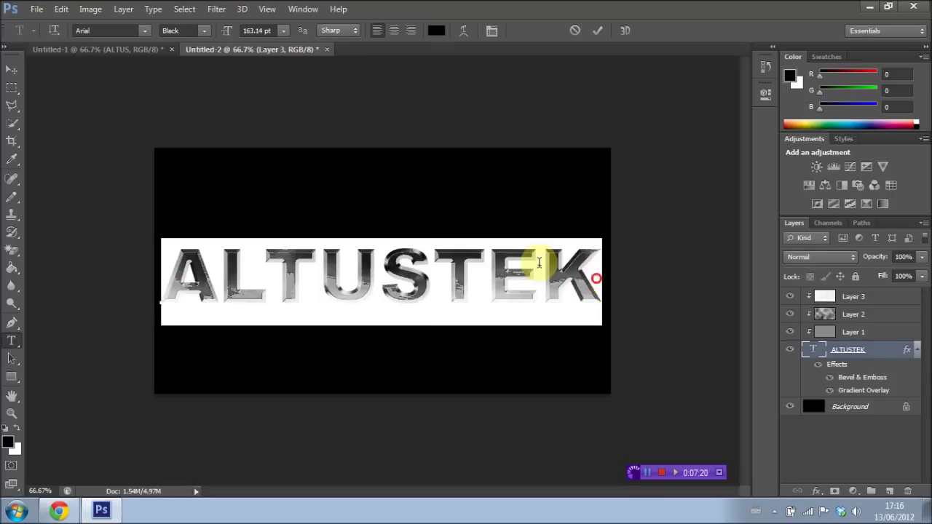
{"action": "left_click", "coordinate": [152, 32]}
{"action": "left_click", "coordinate": [156, 248]}
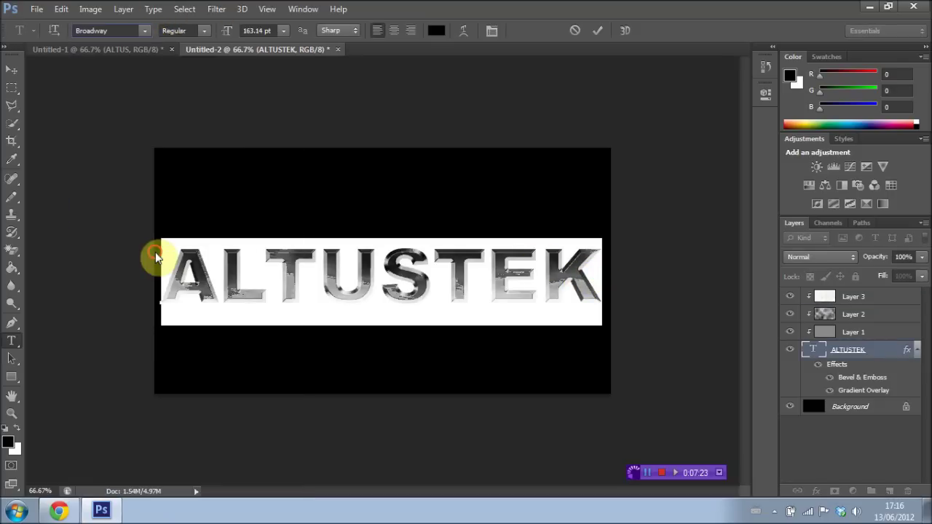
{"action": "left_click", "coordinate": [12, 69]}
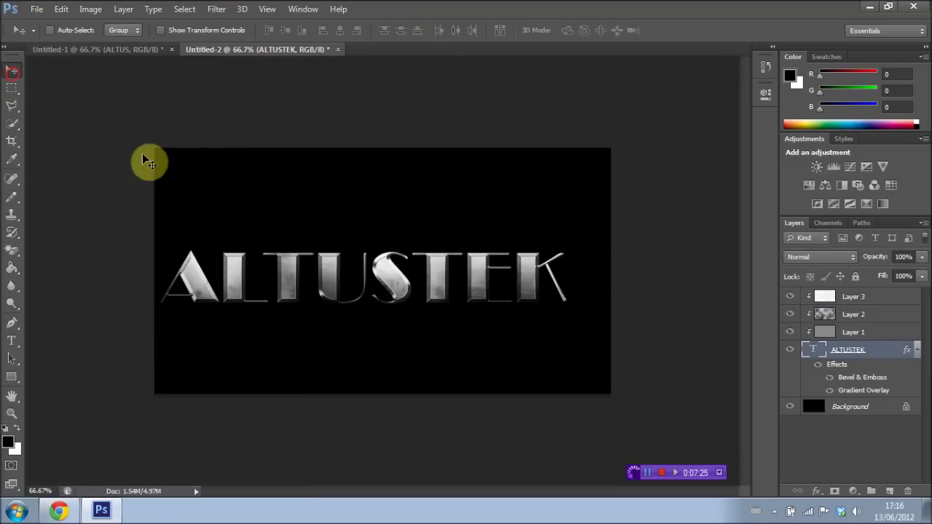
{"action": "left_click_drag", "start_coordinate": [319, 295], "coordinate": [332, 291]}
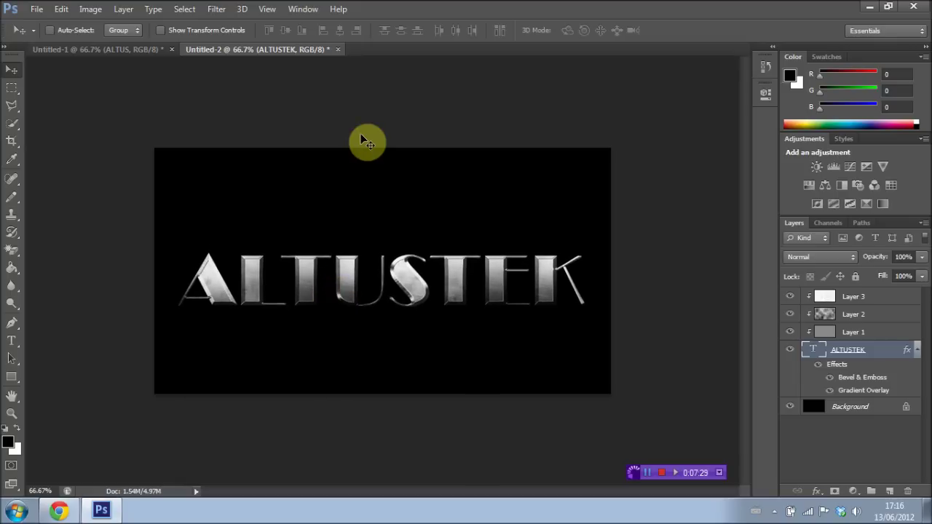